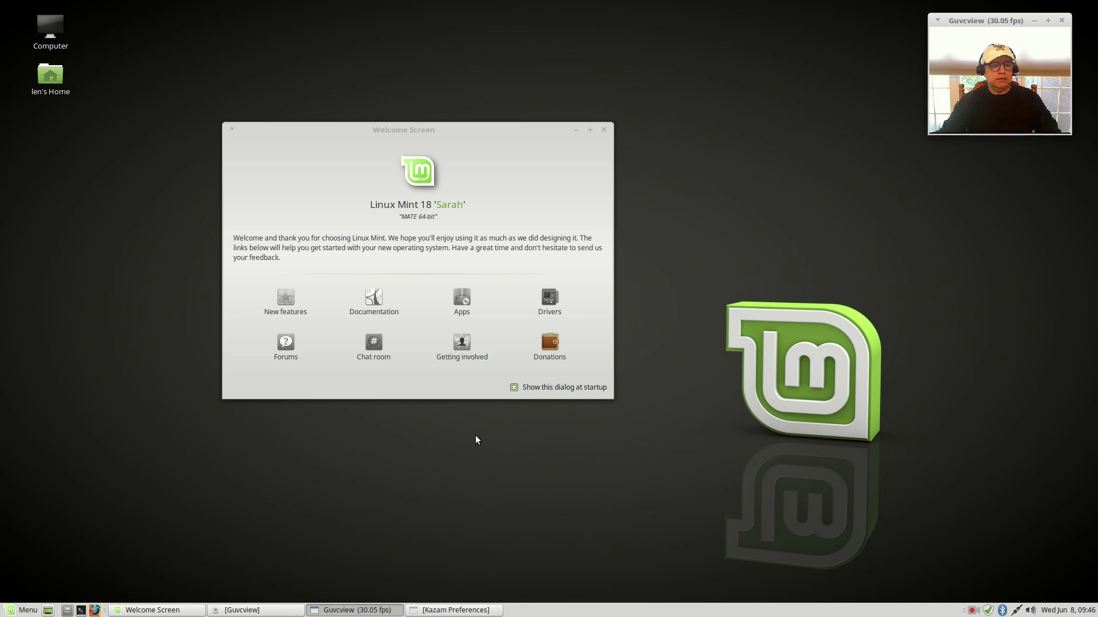
Step: Enter the administrator password to open Driver Manager with its NVIDIA GTX 760 and Broadcom BCM4360 options
click(549, 303)
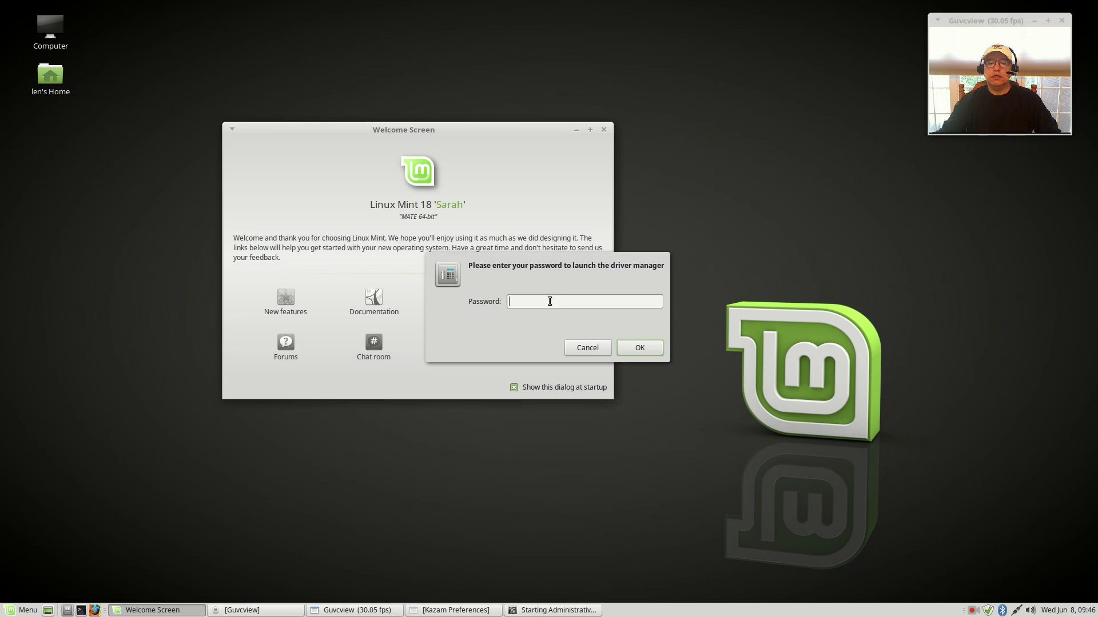
text(••••••)
key(Return)
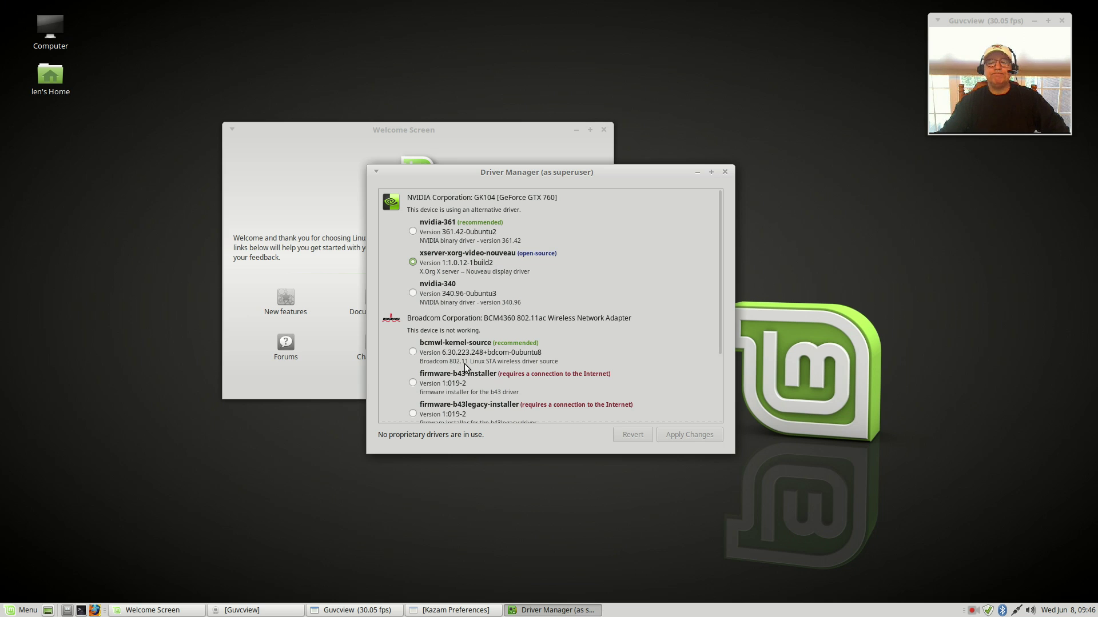
scroll(471, 369, down, 3)
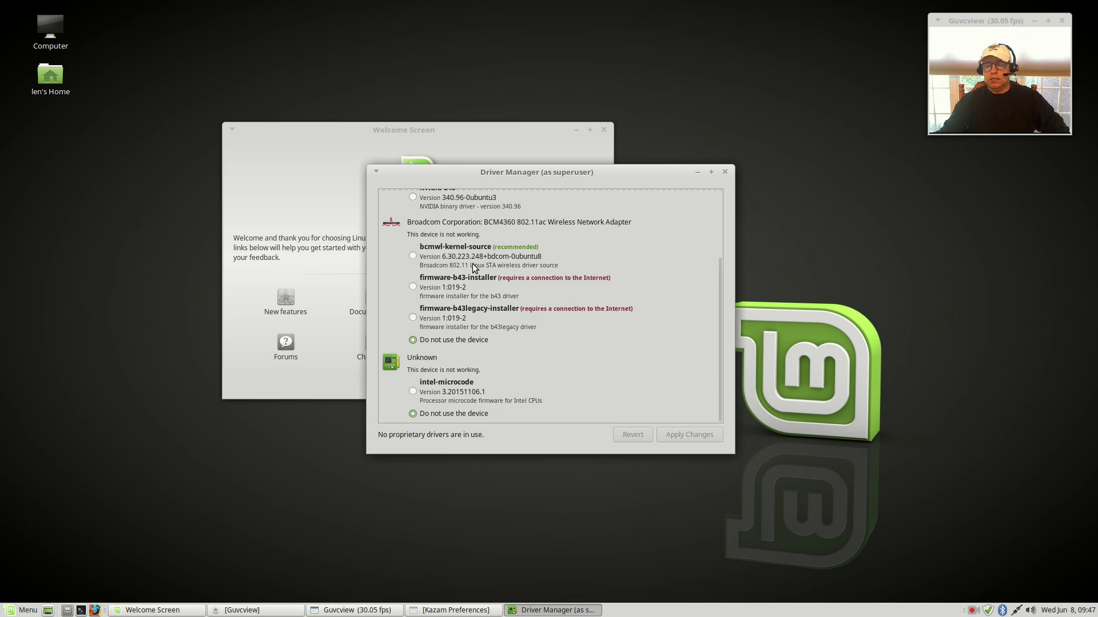
scroll(477, 318, up, 3)
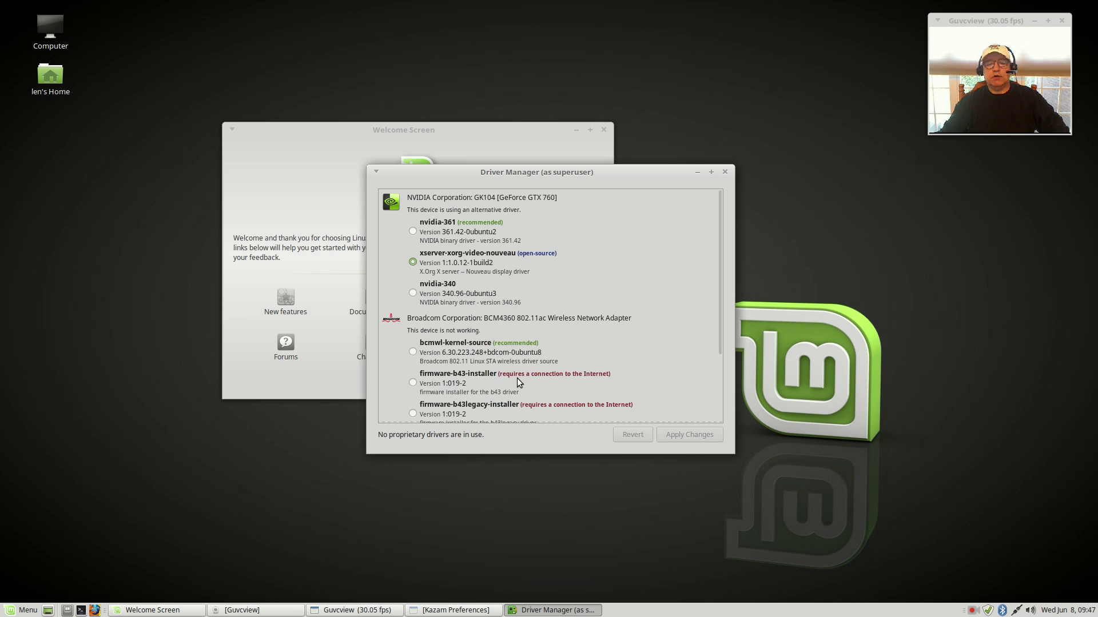
scroll(530, 401, down, 3)
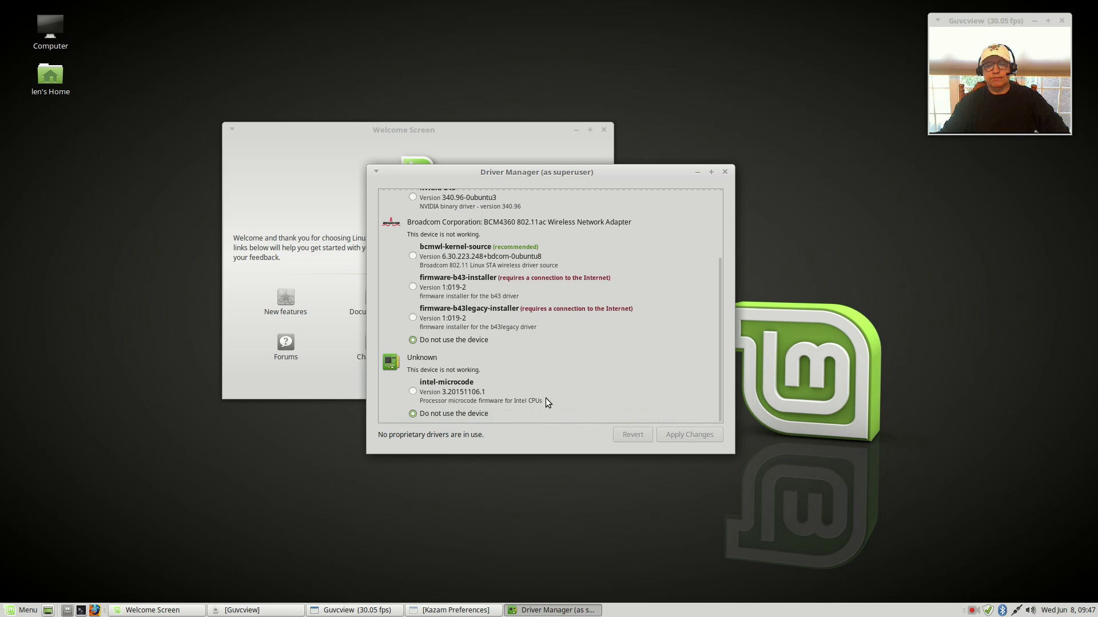
scroll(546, 398, up, 3)
scroll(545, 398, down, 3)
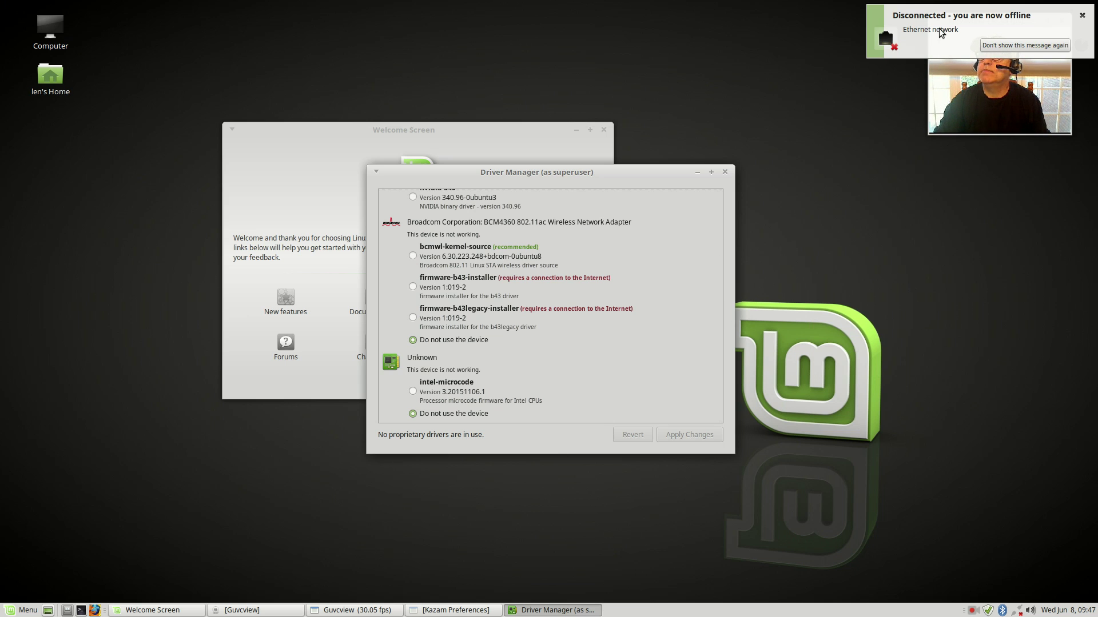
Step: Select bcmwl-kernel-source for the Broadcom adapter, apply it, and dismiss the failed-download error
click(920, 40)
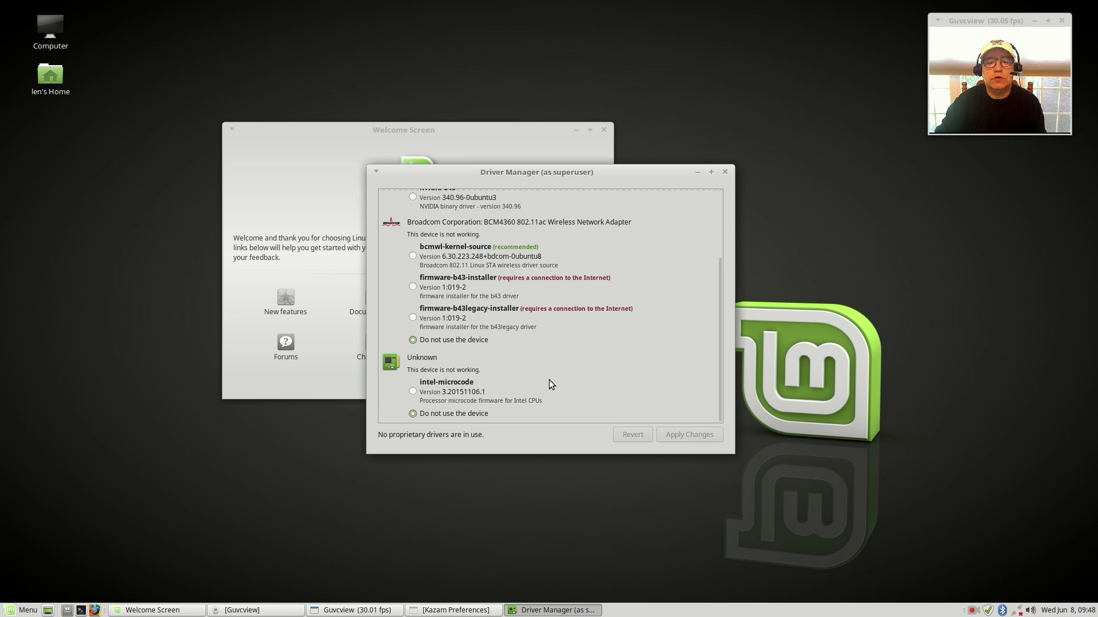
scroll(527, 342, up, 3)
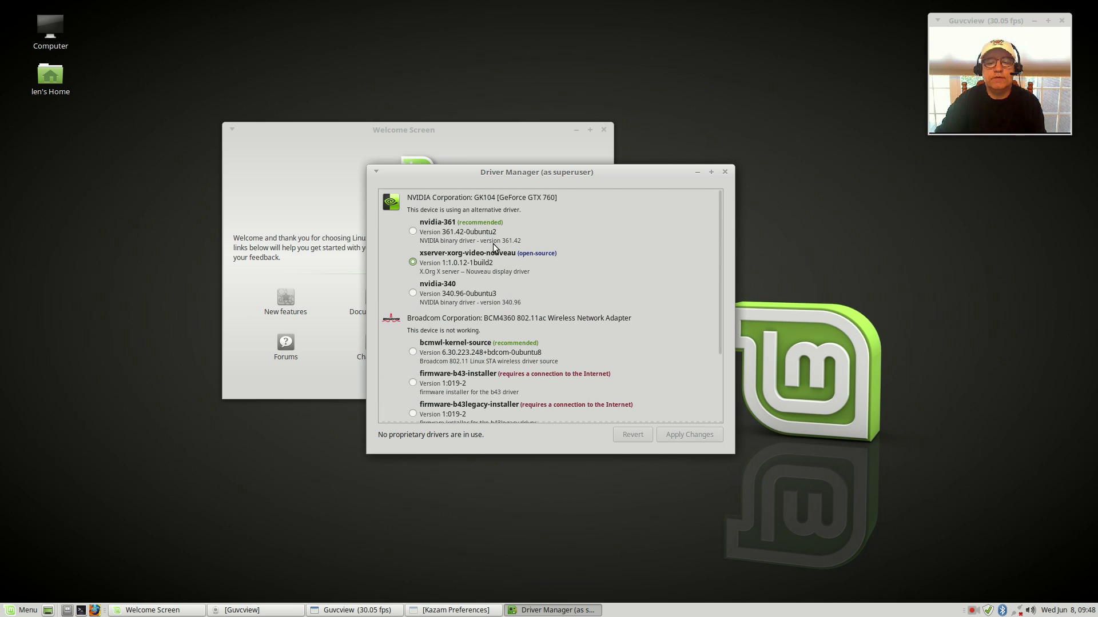
scroll(492, 246, down, 3)
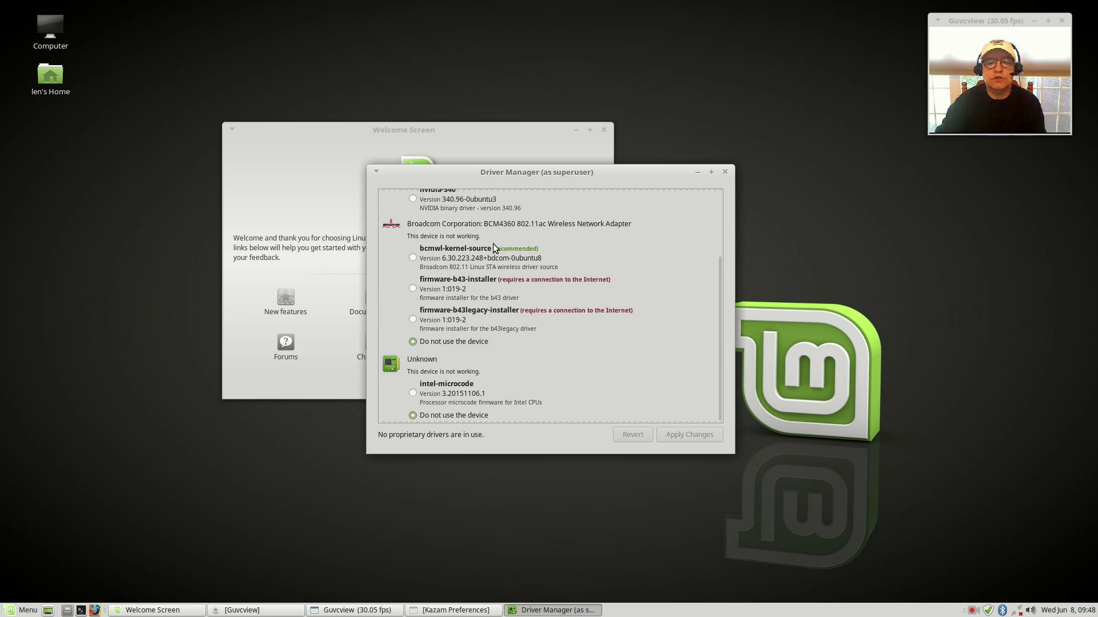
click(412, 258)
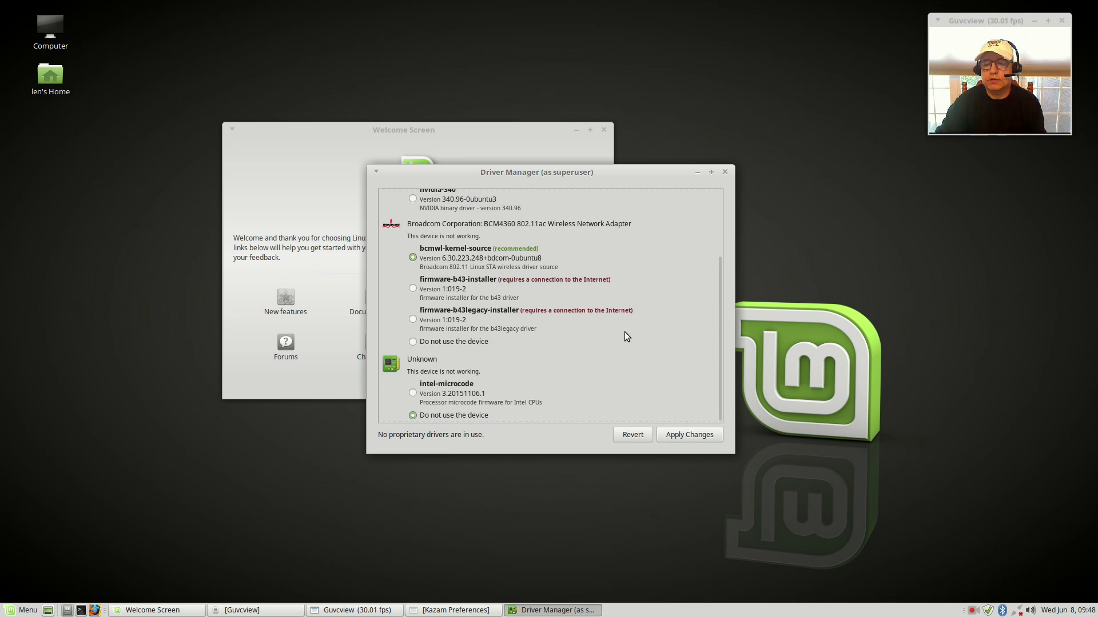
click(670, 432)
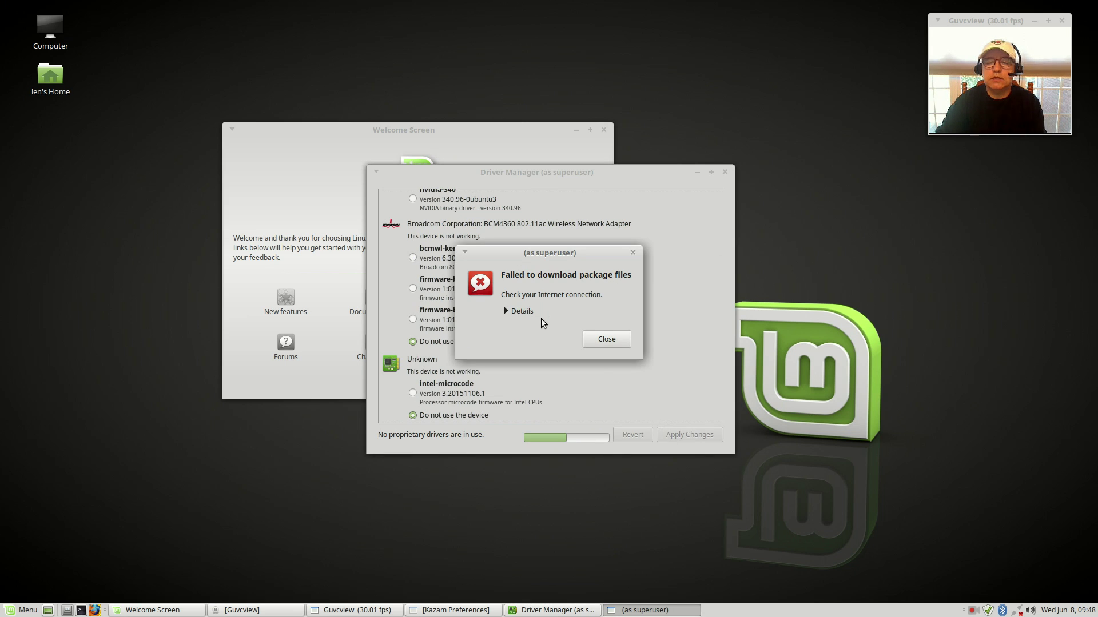
click(590, 345)
click(601, 343)
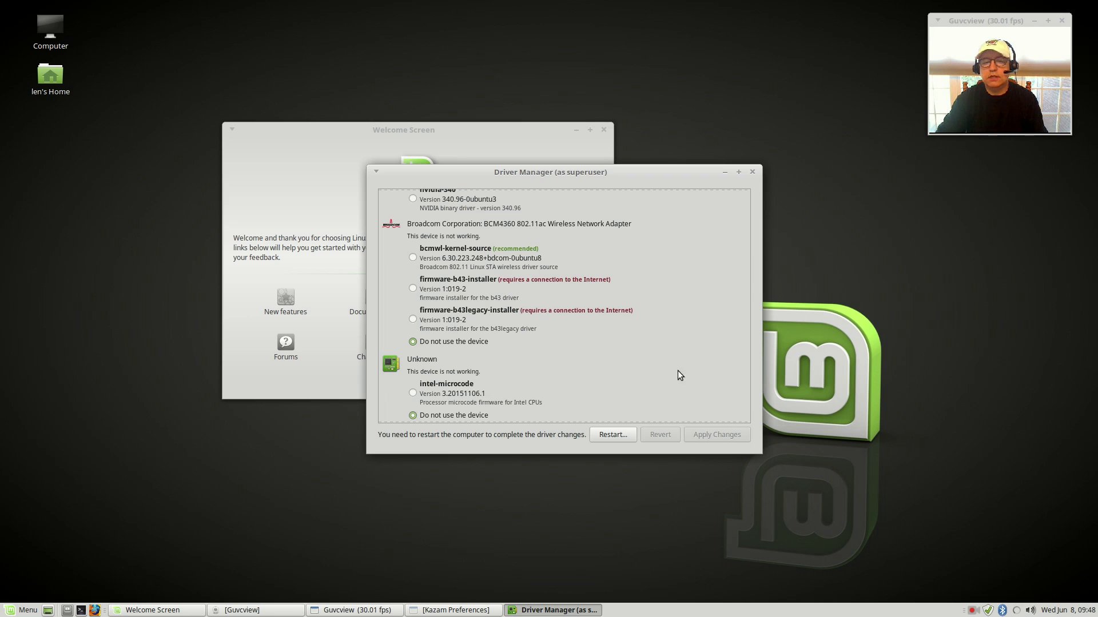
Step: Select bcmwl-kernel-source and intel-microcode, apply both changes, and move Driver Manager to the lower right
click(412, 258)
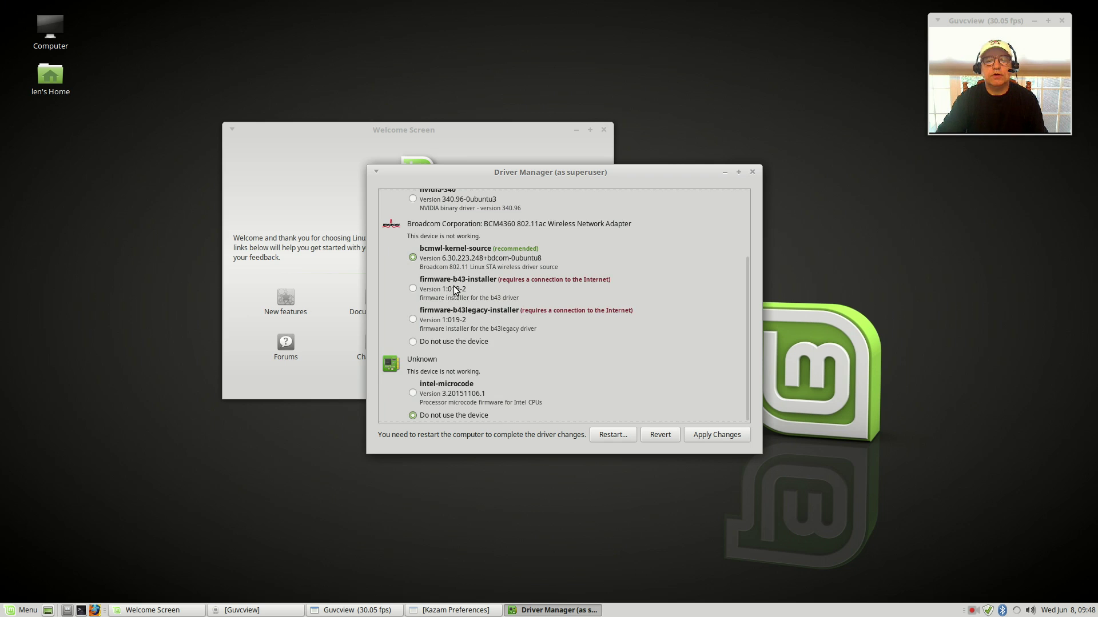
scroll(454, 291, up, 3)
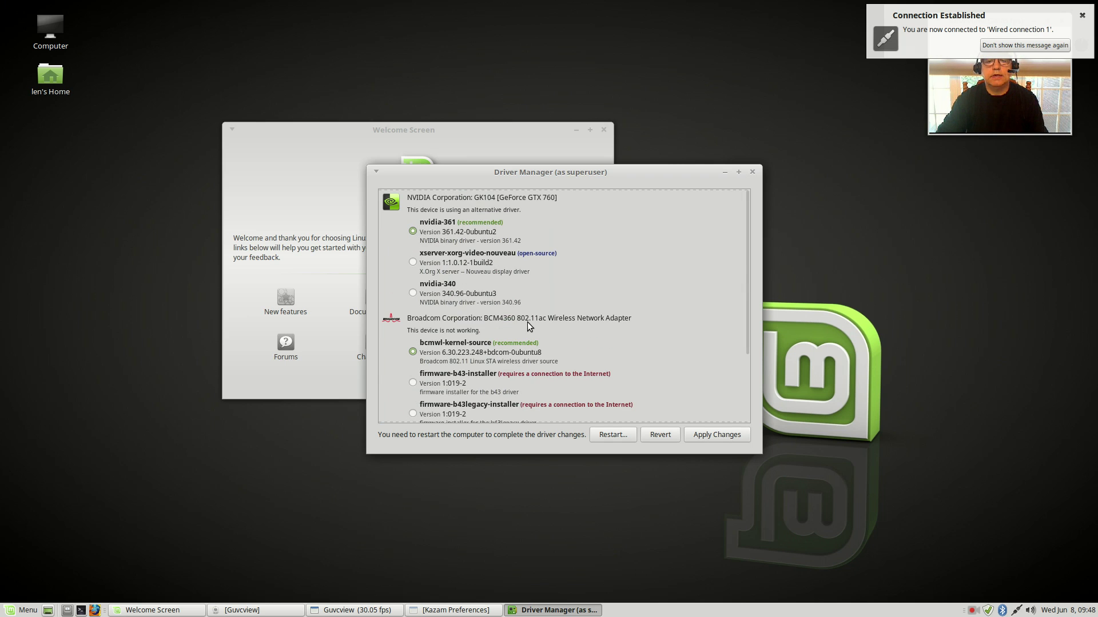
scroll(527, 324, down, 3)
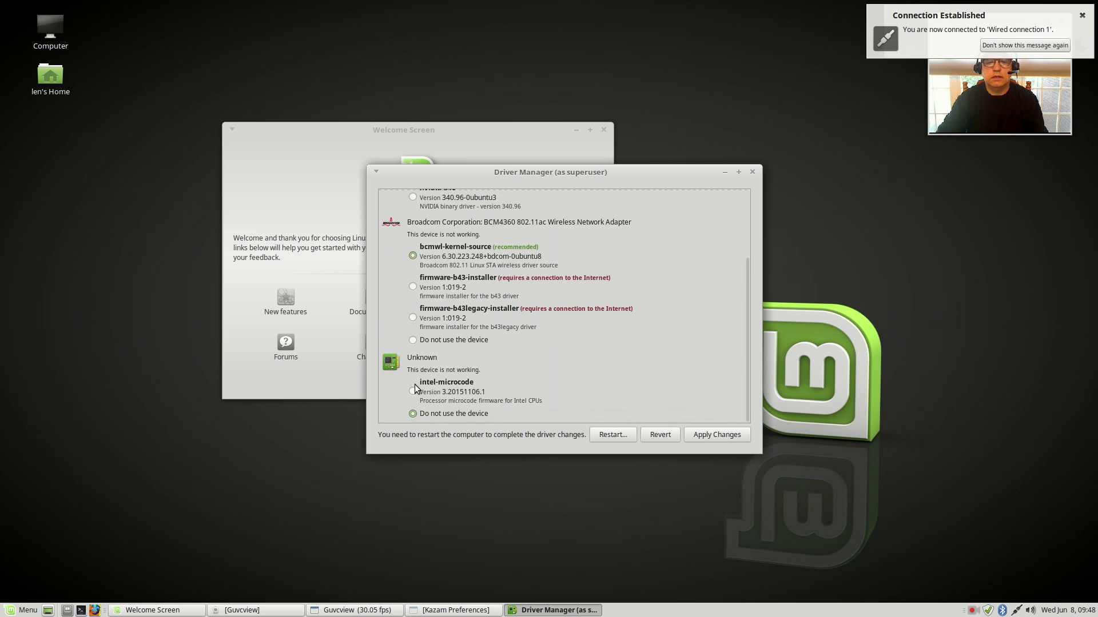
click(413, 390)
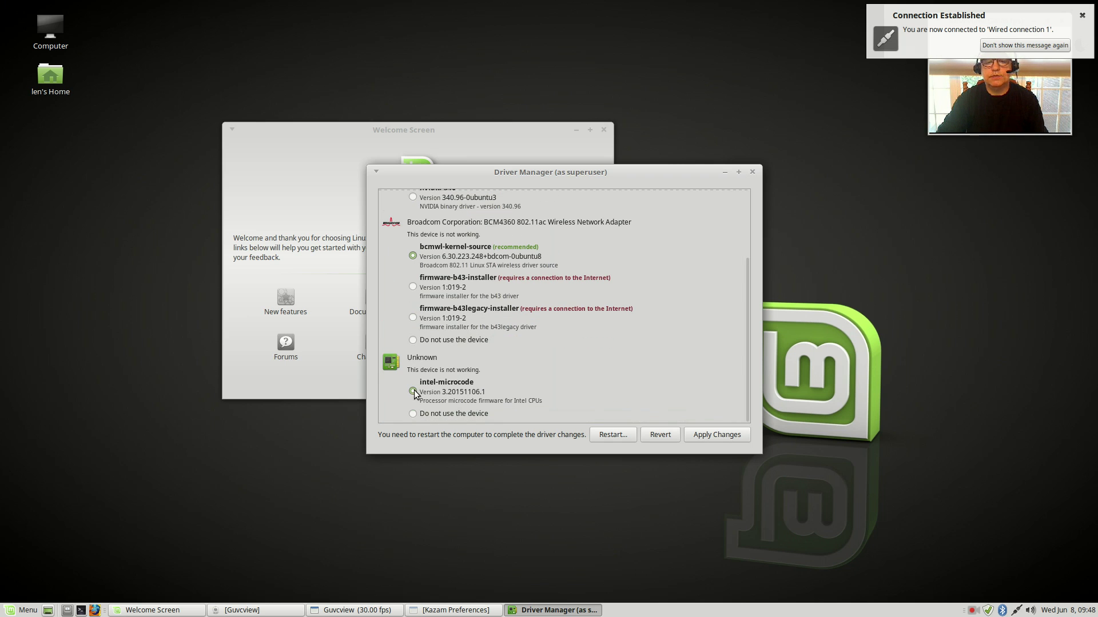
click(910, 49)
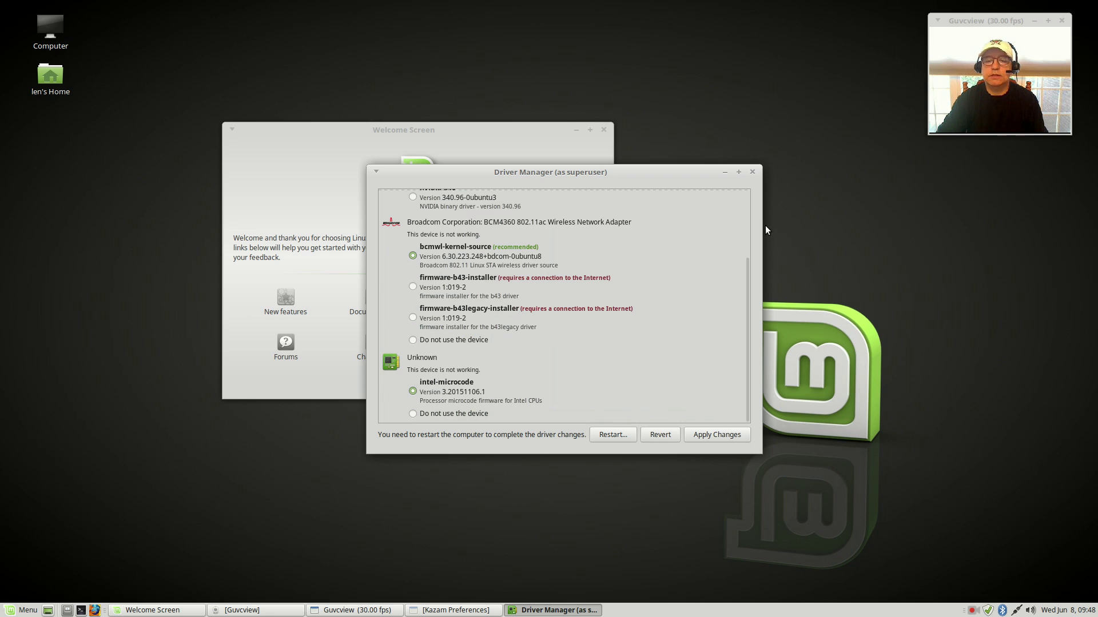
click(710, 434)
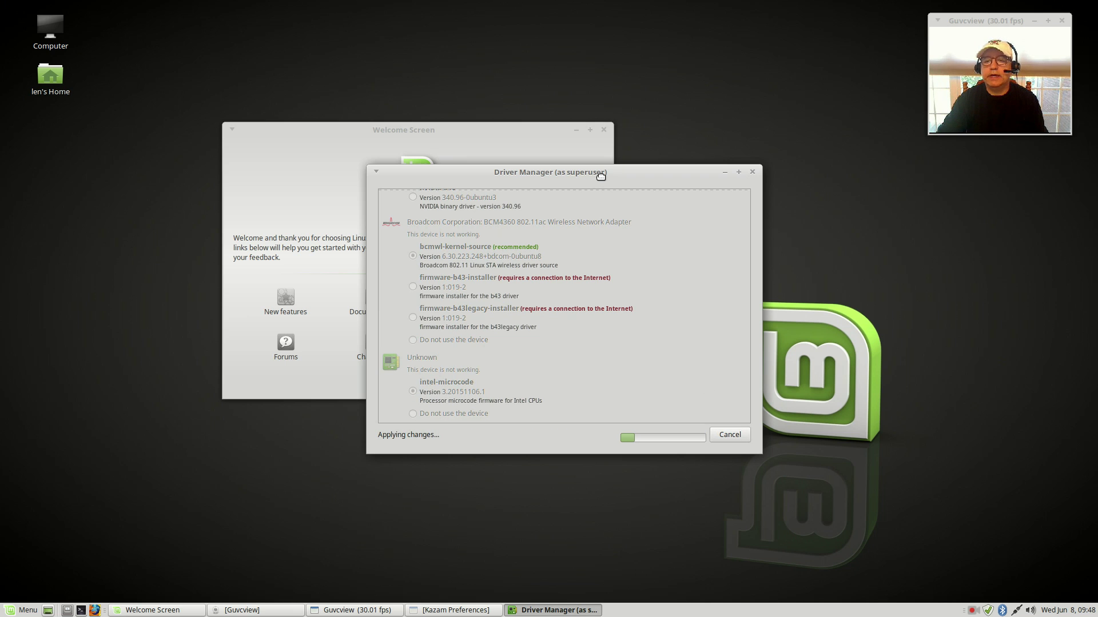
mouse_move(601, 176)
mouse_down()
mouse_move(876, 205)
mouse_move(888, 237)
mouse_up()
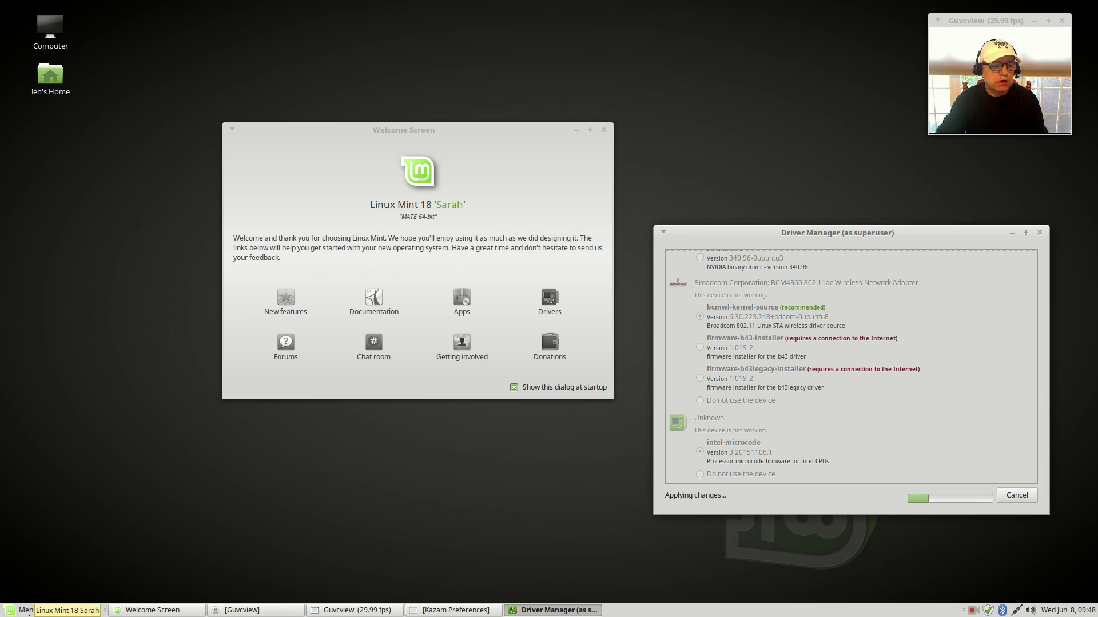
Step: Browse the Mint Menu's Administration, Sound & Video, Education and All categories
click(29, 613)
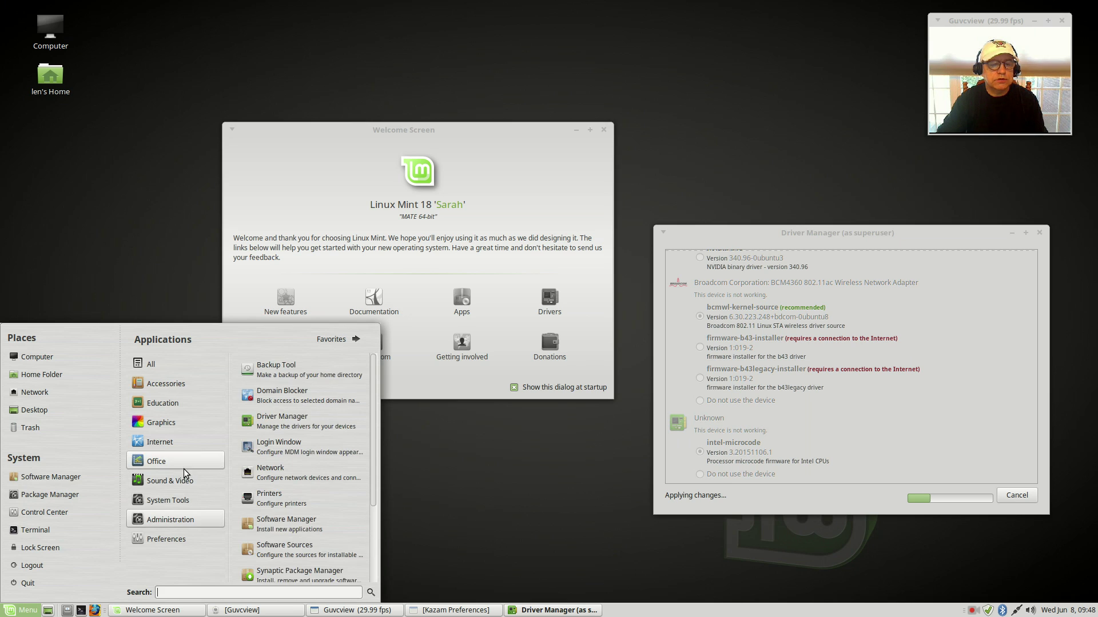
mouse_move(174, 487)
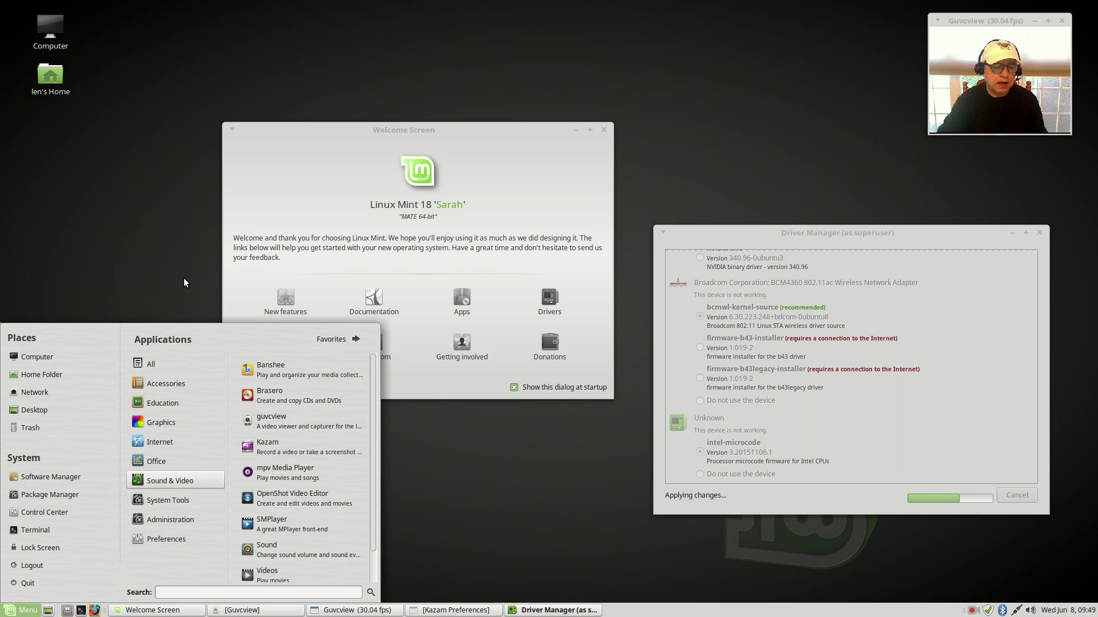
mouse_move(217, 403)
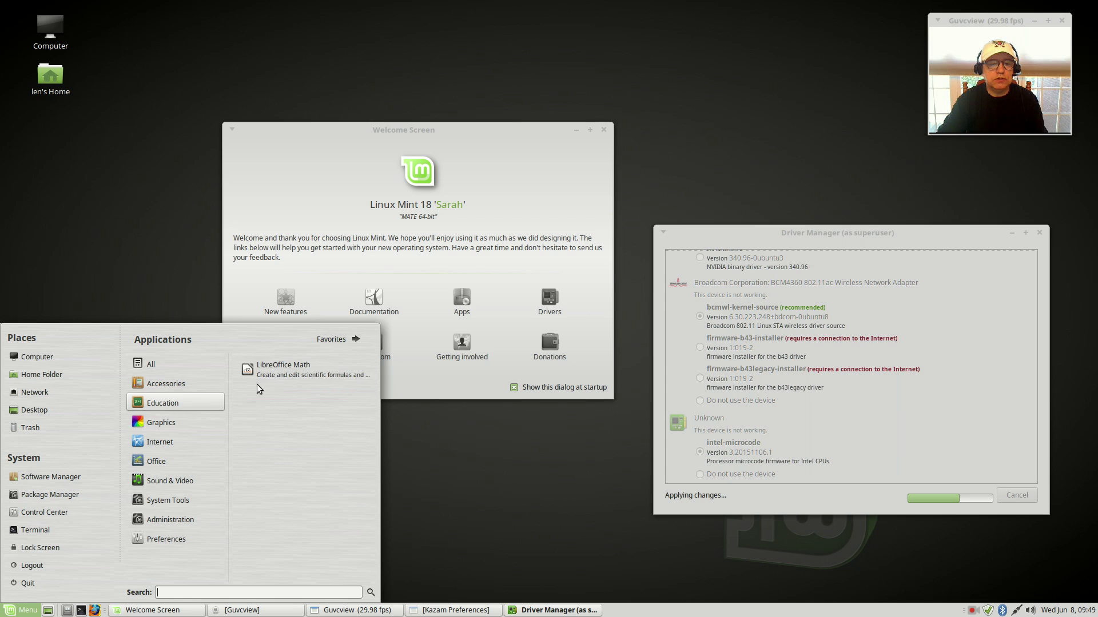
mouse_move(171, 364)
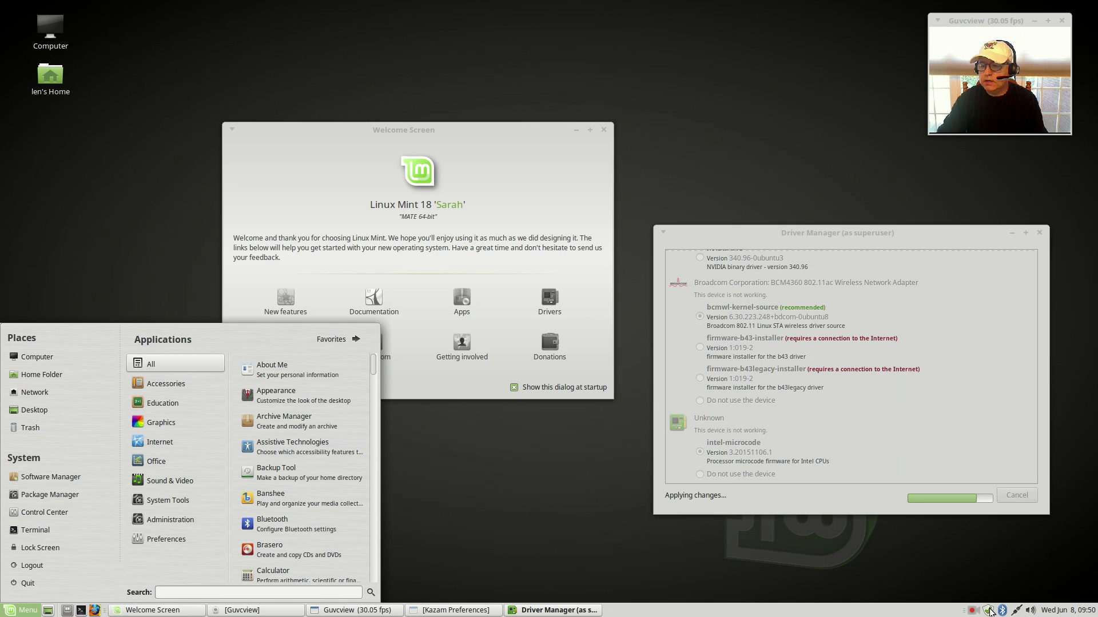
Step: Open Update Manager and review the Levels tab in its Preferences, cancelling without changes
click(989, 613)
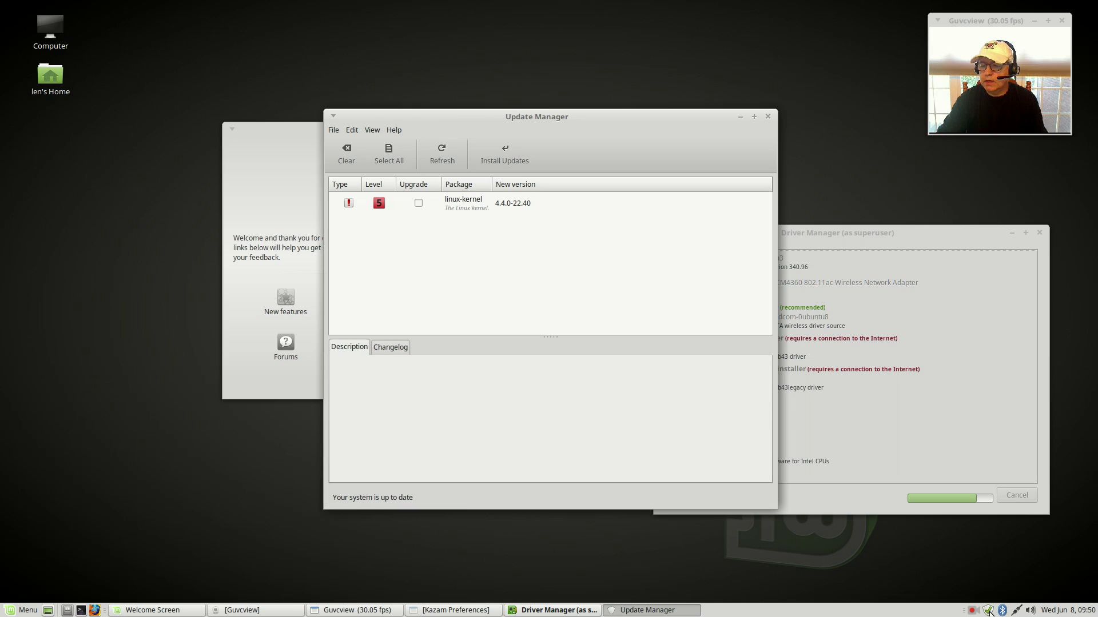
drag(530, 118, 331, 95)
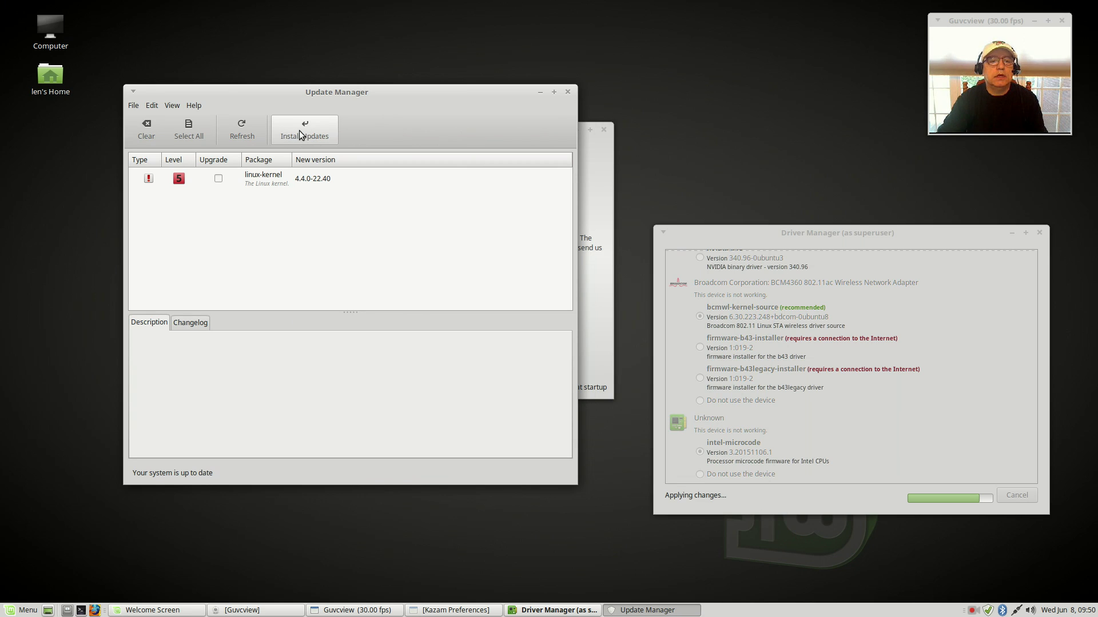
click(136, 106)
mouse_move(152, 105)
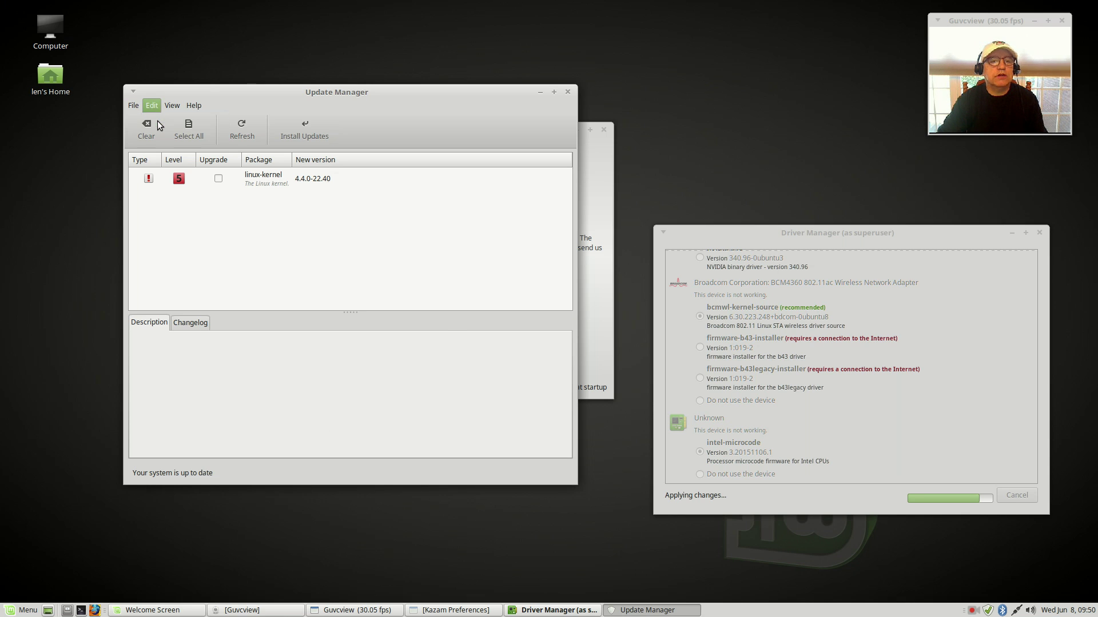
click(170, 123)
click(510, 207)
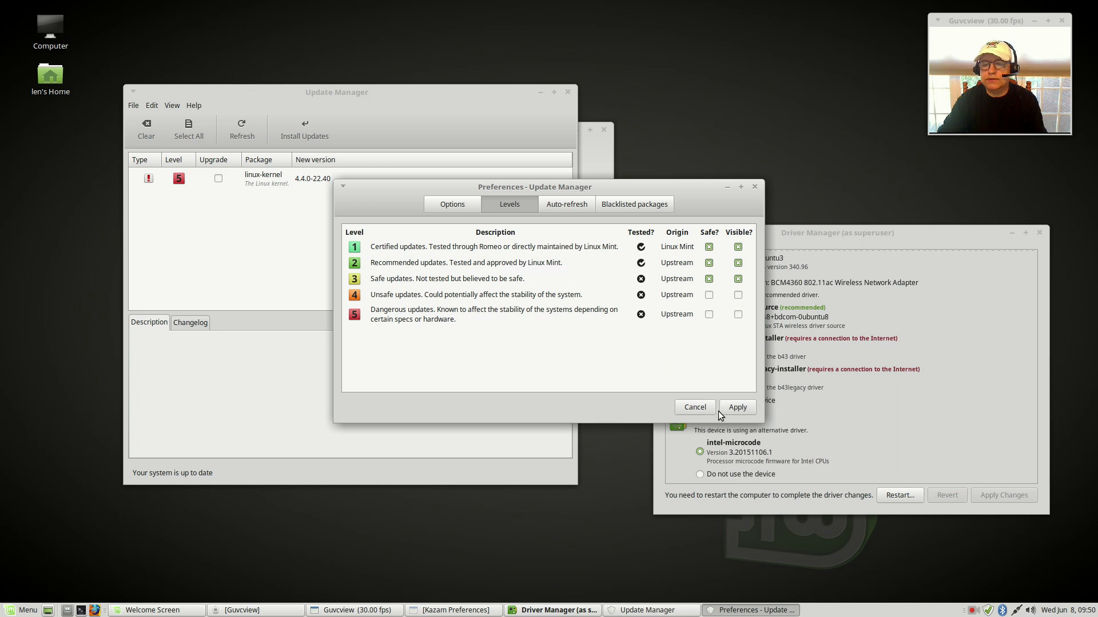
click(695, 407)
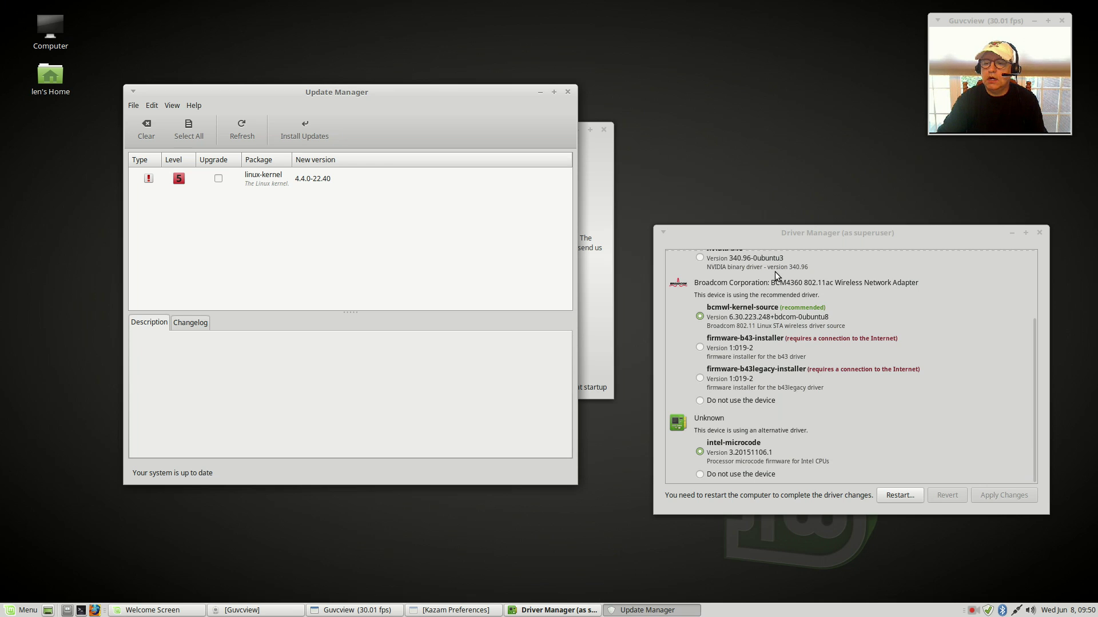
Step: Bring Driver Manager forward and close the Update Manager window
click(775, 446)
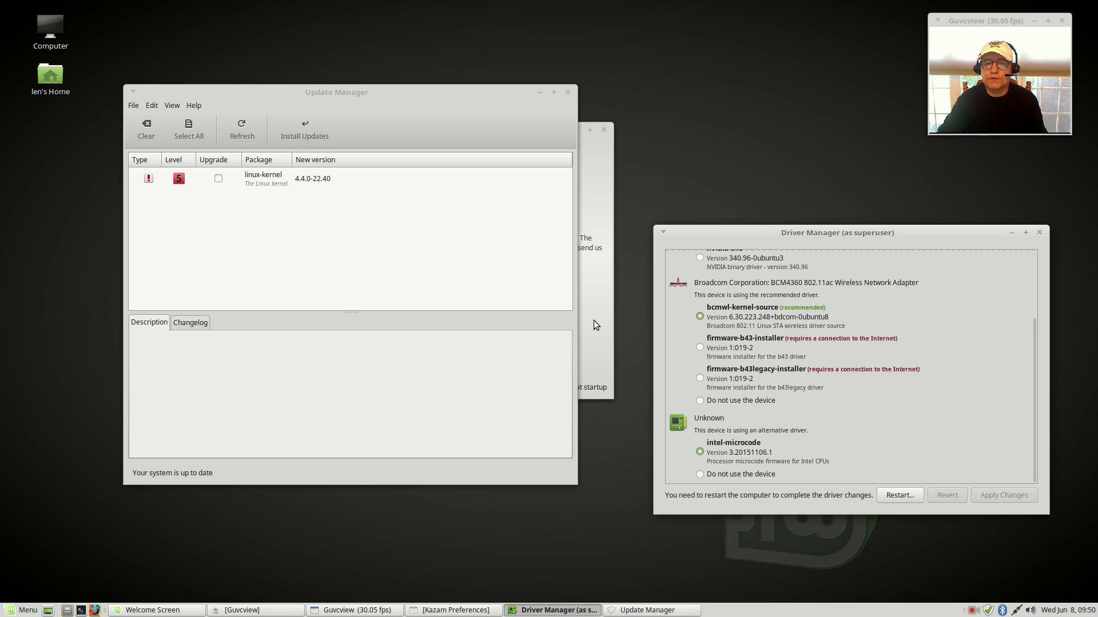
click(567, 92)
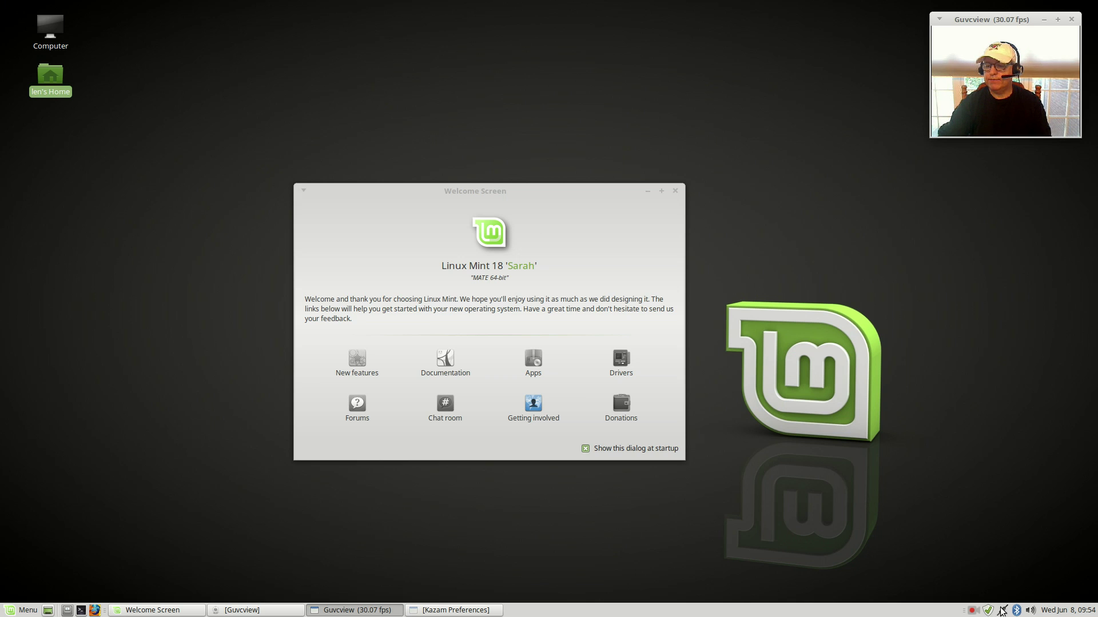
Step: Connect to the Mac_5GEXT Wi-Fi network by entering its password
click(1002, 611)
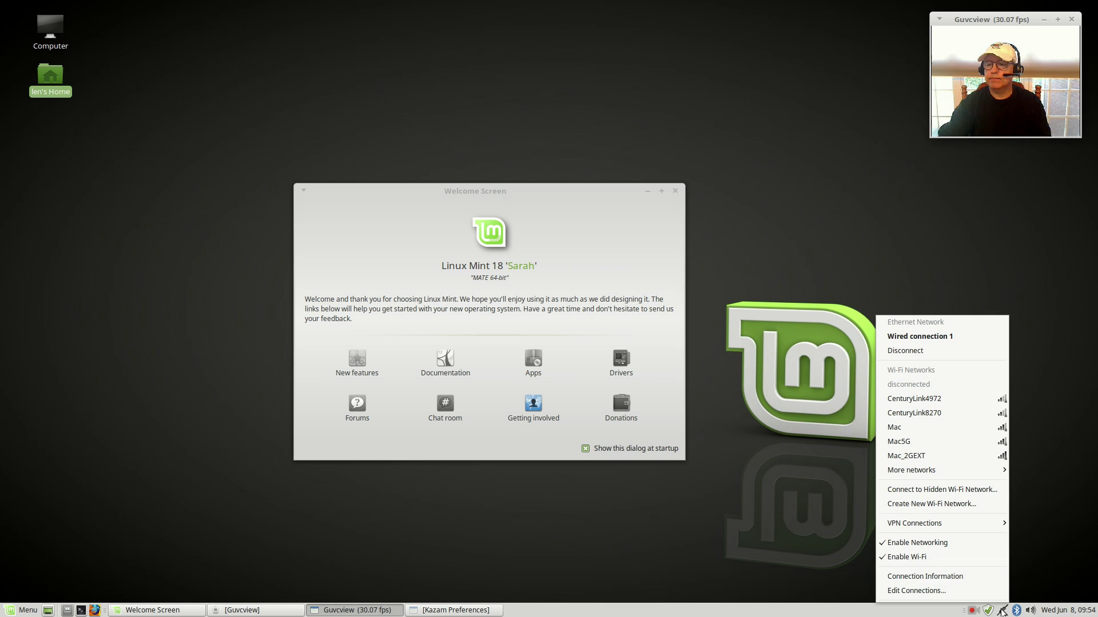
mouse_move(923, 471)
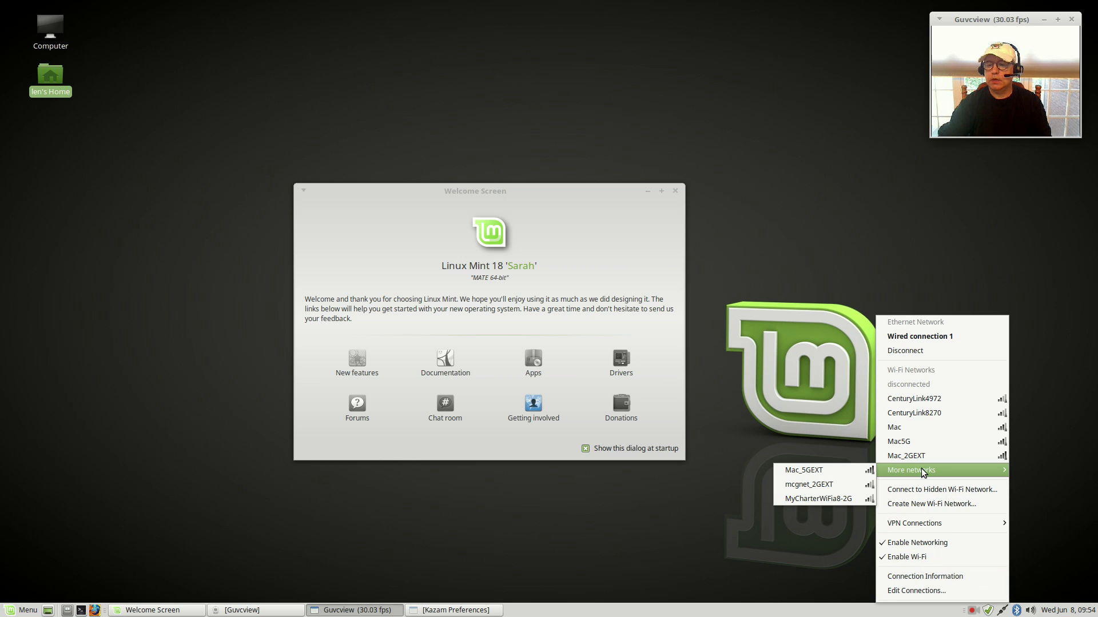
click(821, 468)
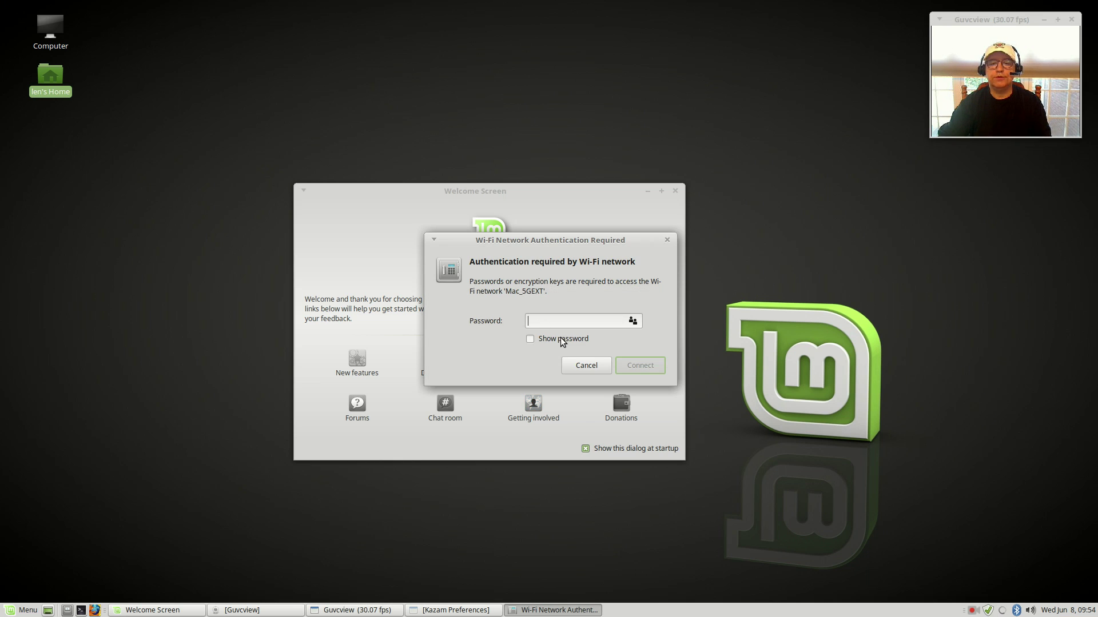
text(••)
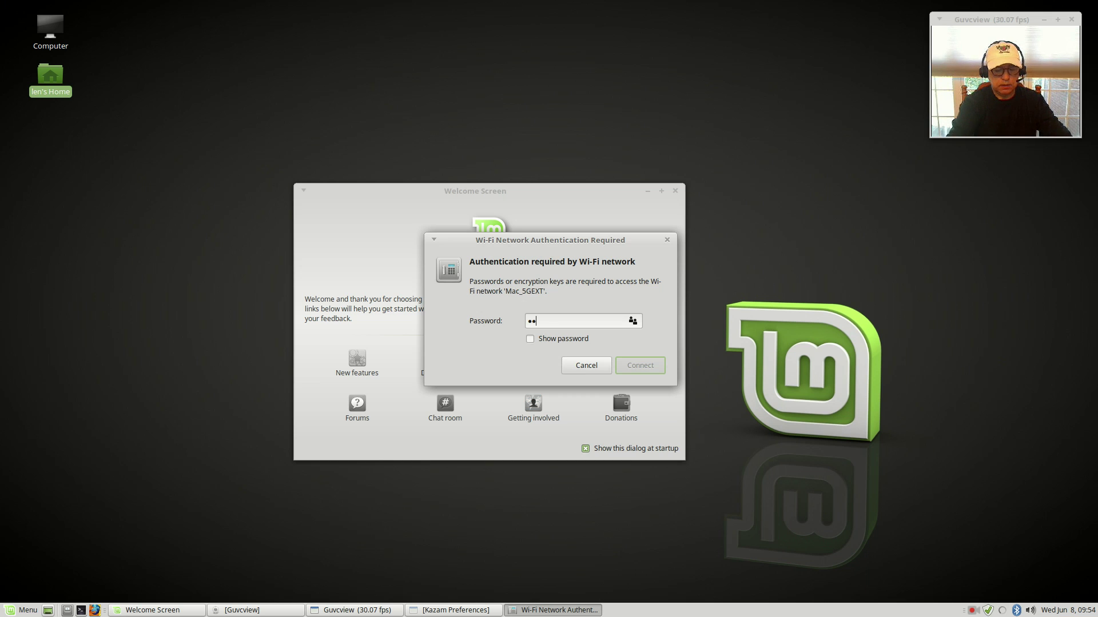
text(••••••)
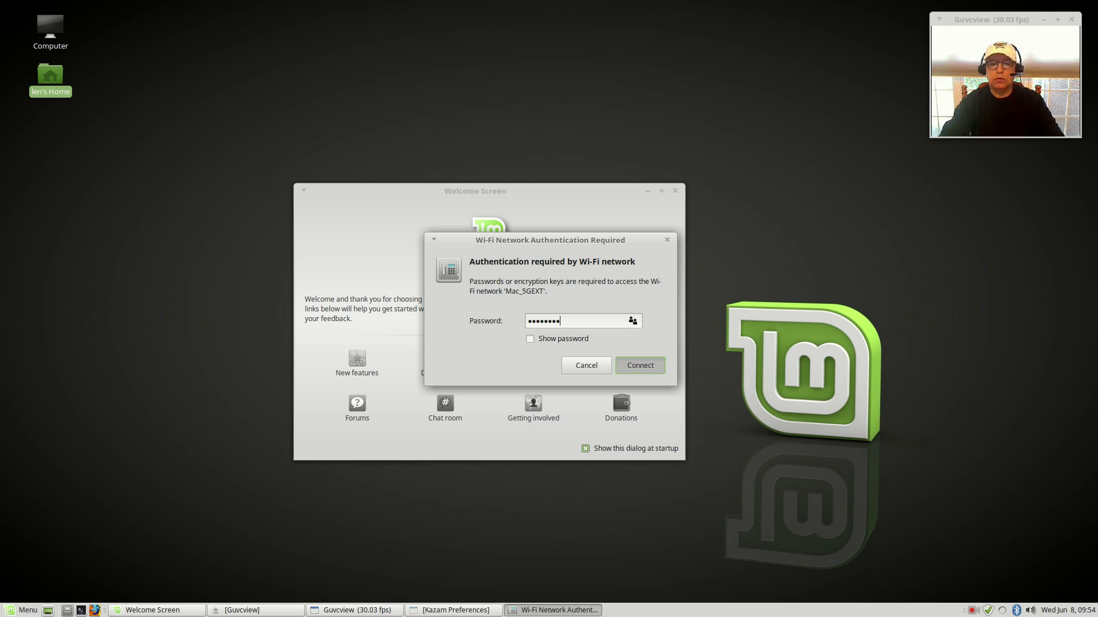
key(Return)
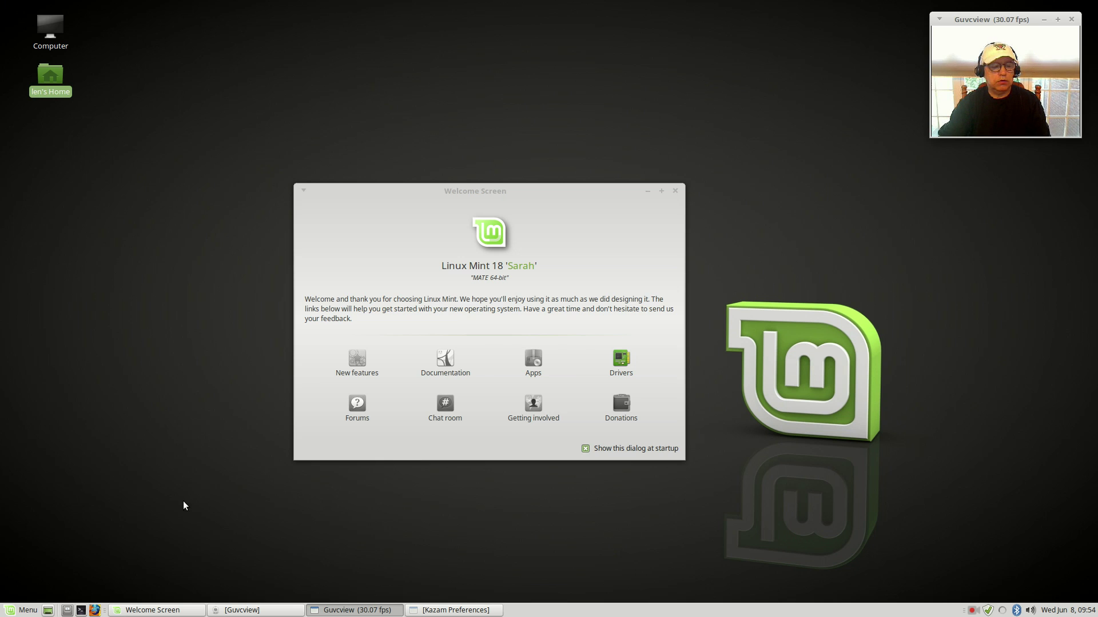
Step: Launch NVIDIA X Server Settings via the 'nv' menu search, confirm driver 361.42, and quit it
click(23, 611)
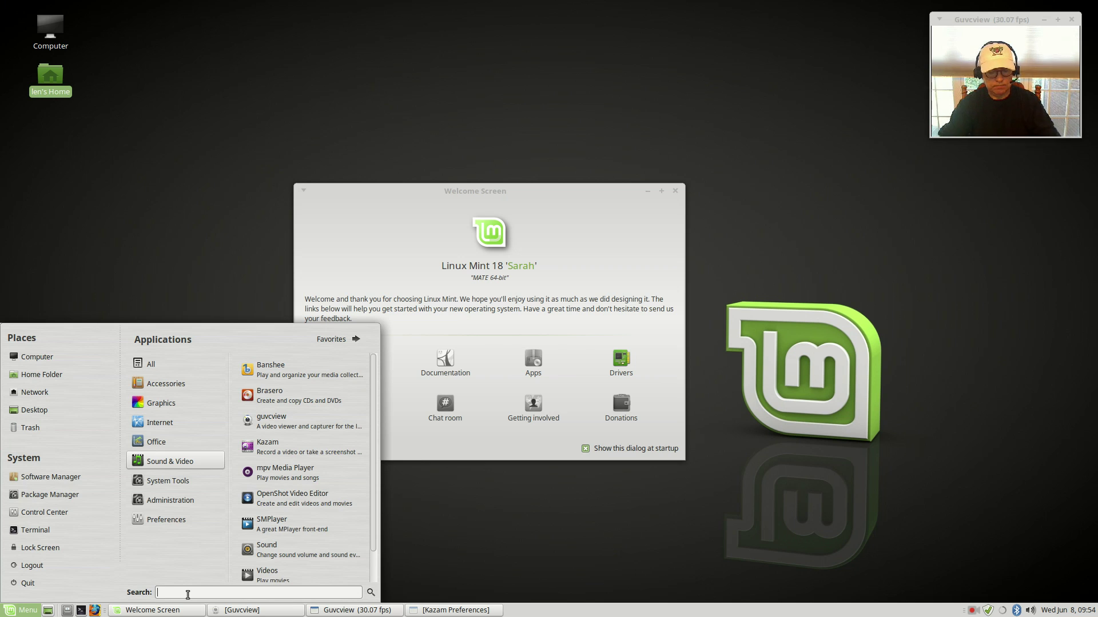
text(nv)
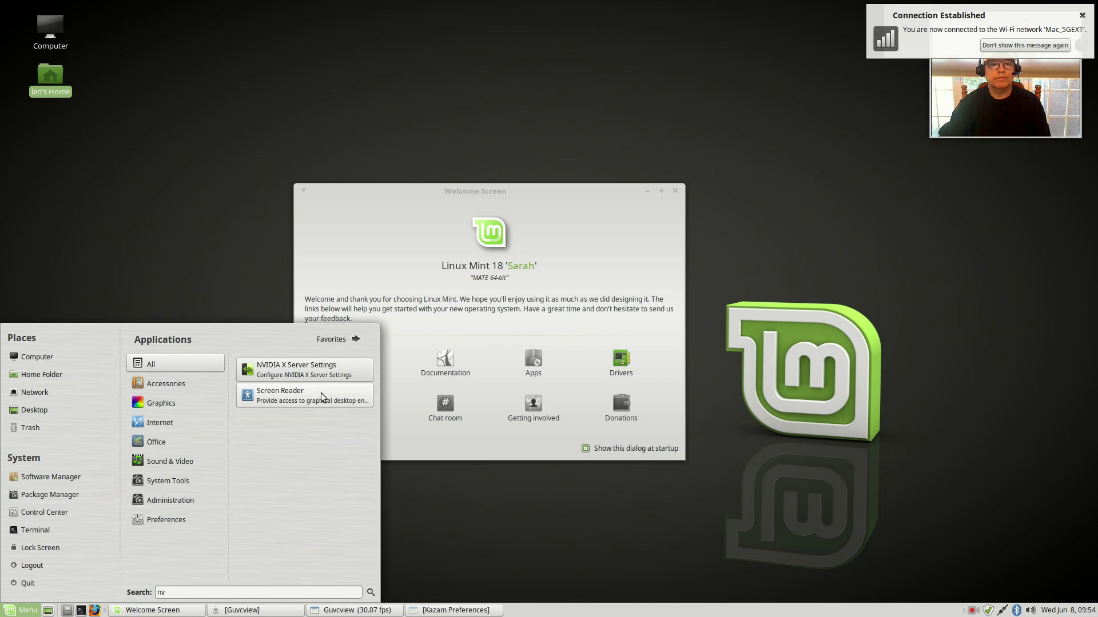
click(306, 370)
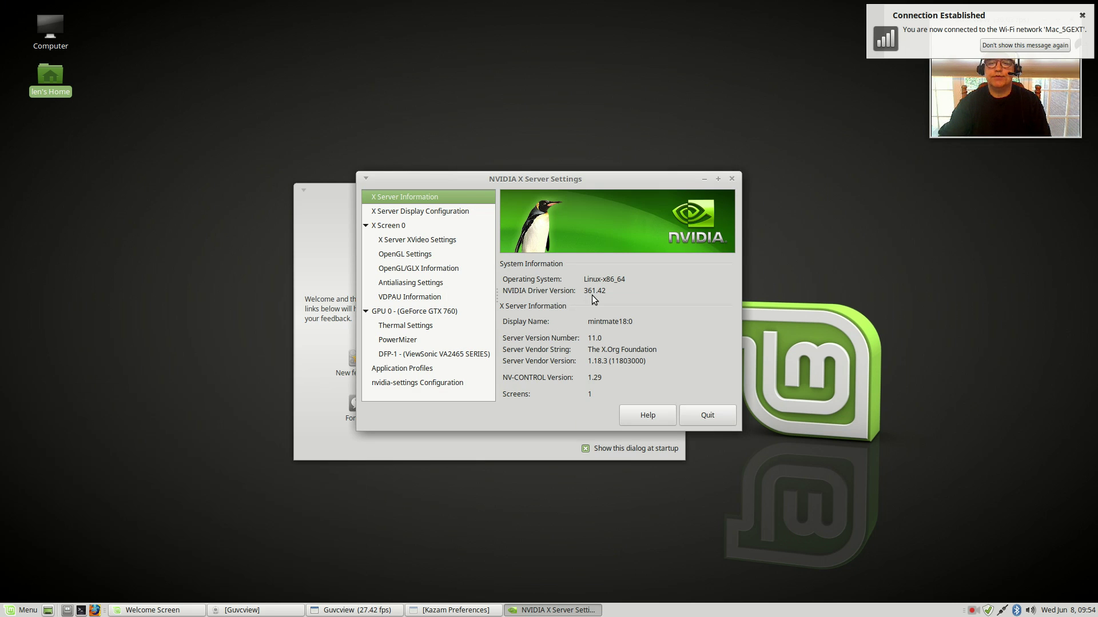
click(709, 416)
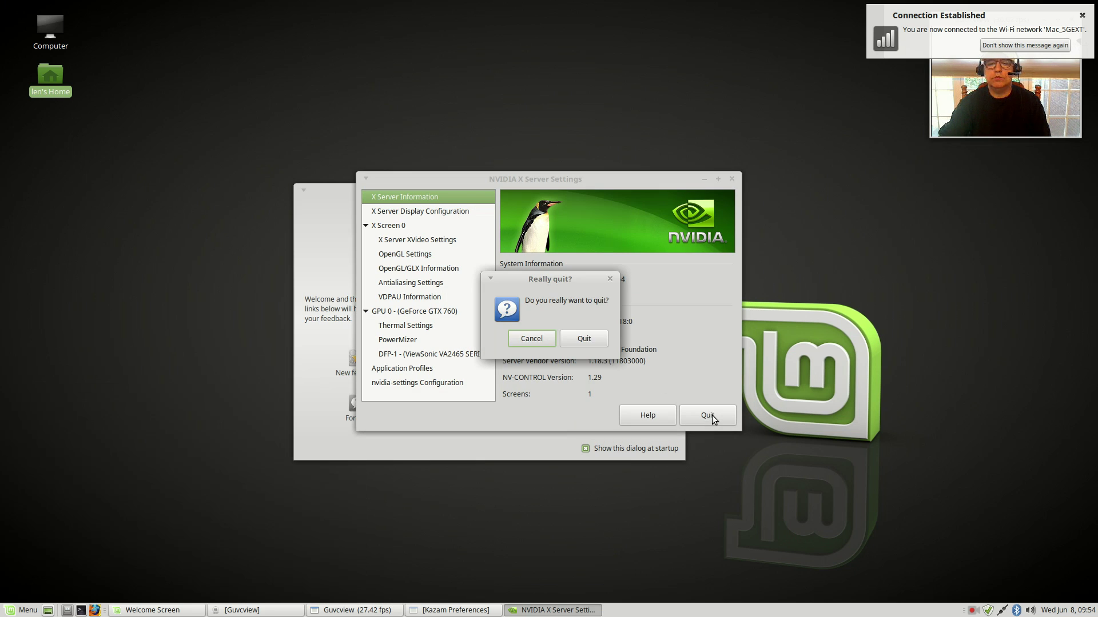
click(585, 338)
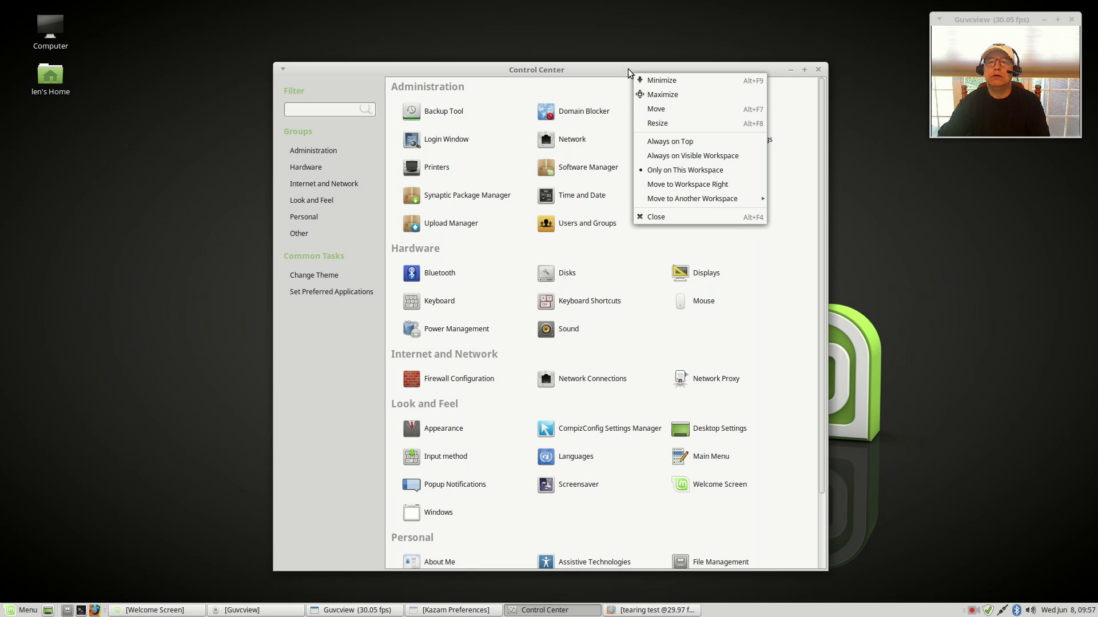
Step: Dismiss the window menu, drag the Control Center higher, and launch Update Manager from the tray
click(626, 72)
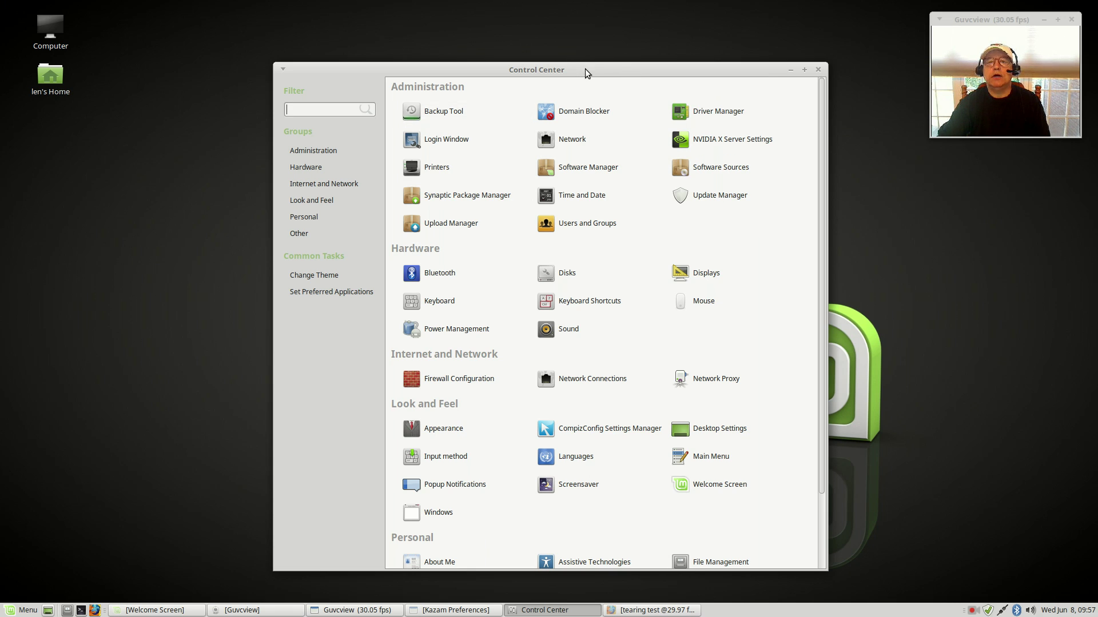
drag(585, 71, 585, 36)
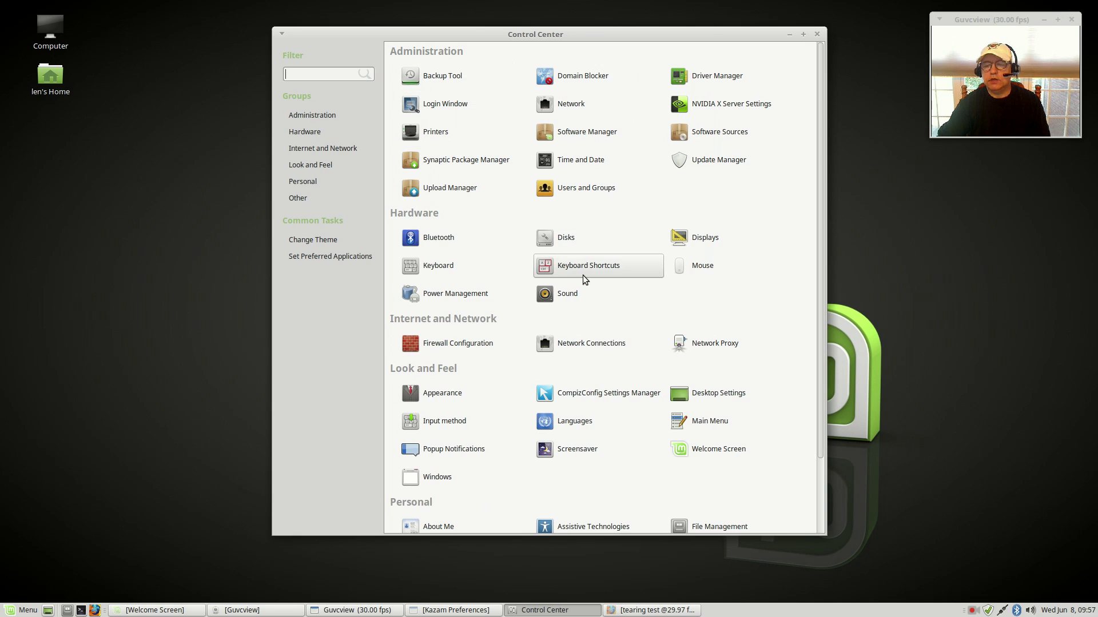
scroll(563, 311, down, 3)
scroll(563, 311, up, 3)
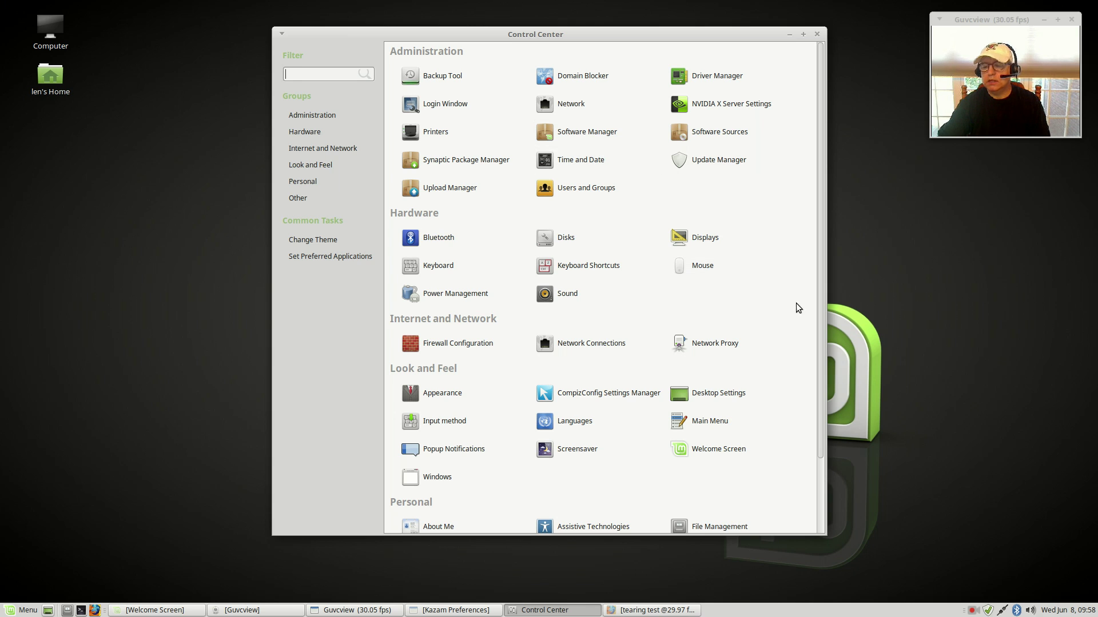
click(987, 613)
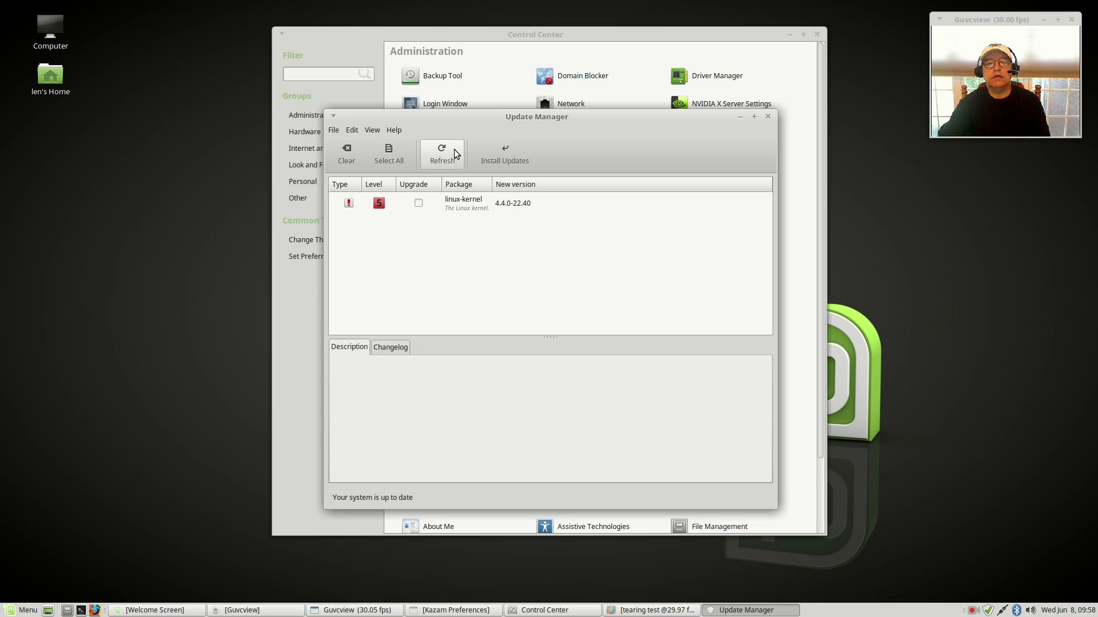
Step: Open Software Sources with the administrator password, check the mirrors, then close it and Update Manager
click(373, 131)
mouse_move(351, 130)
click(366, 164)
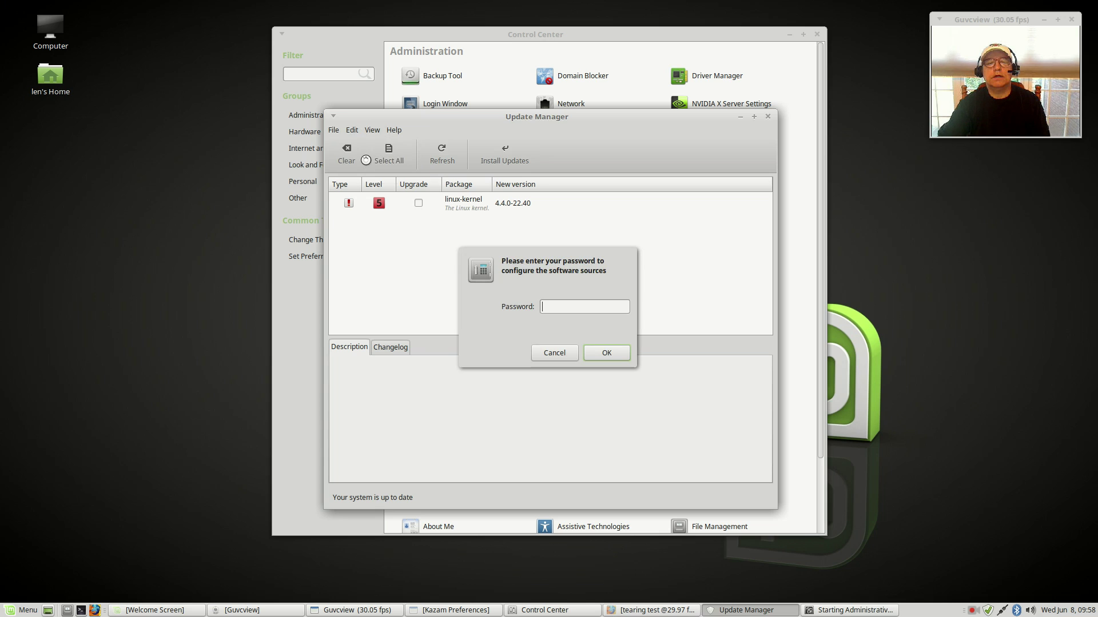
text(•••••••)
key(Return)
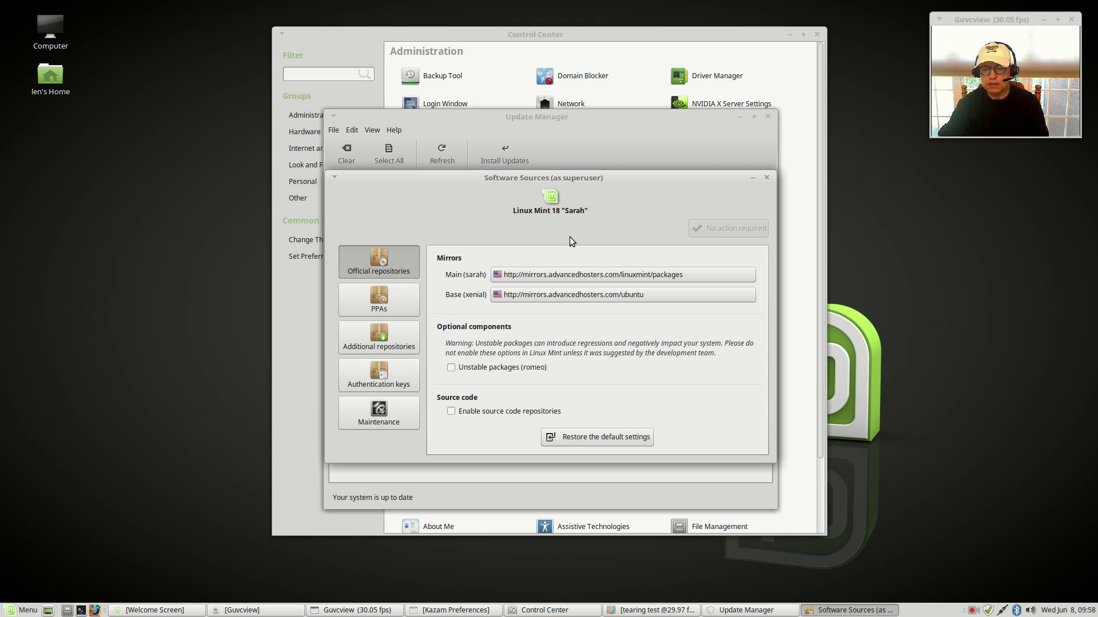
click(767, 178)
click(768, 117)
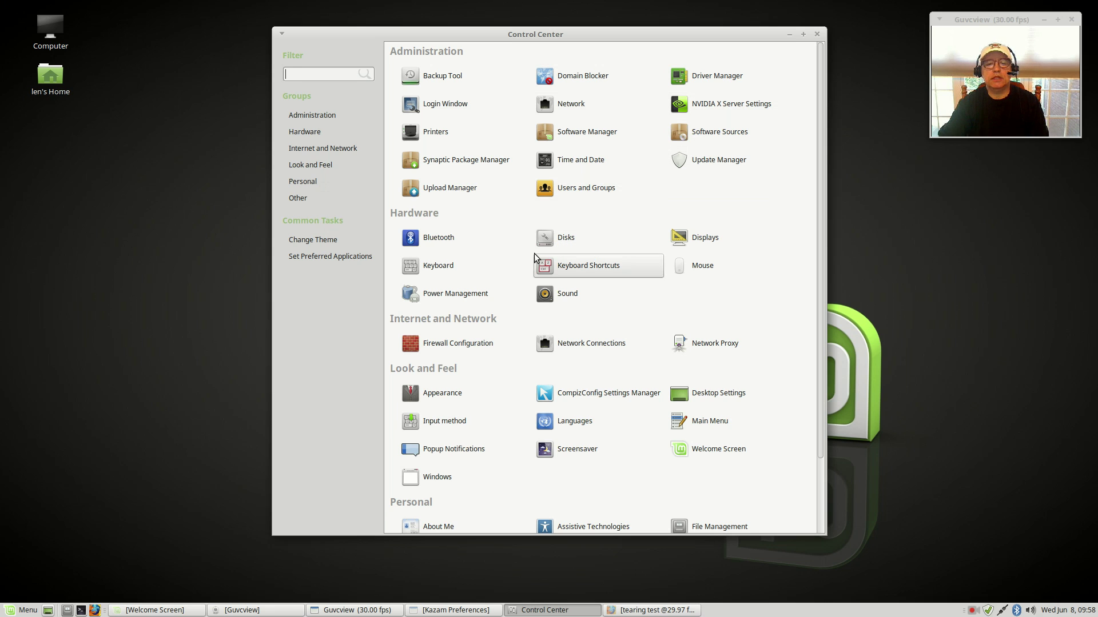
Step: Authenticate in Firewall Configuration, dismiss the donate bar, and switch the firewall Status ON
click(462, 351)
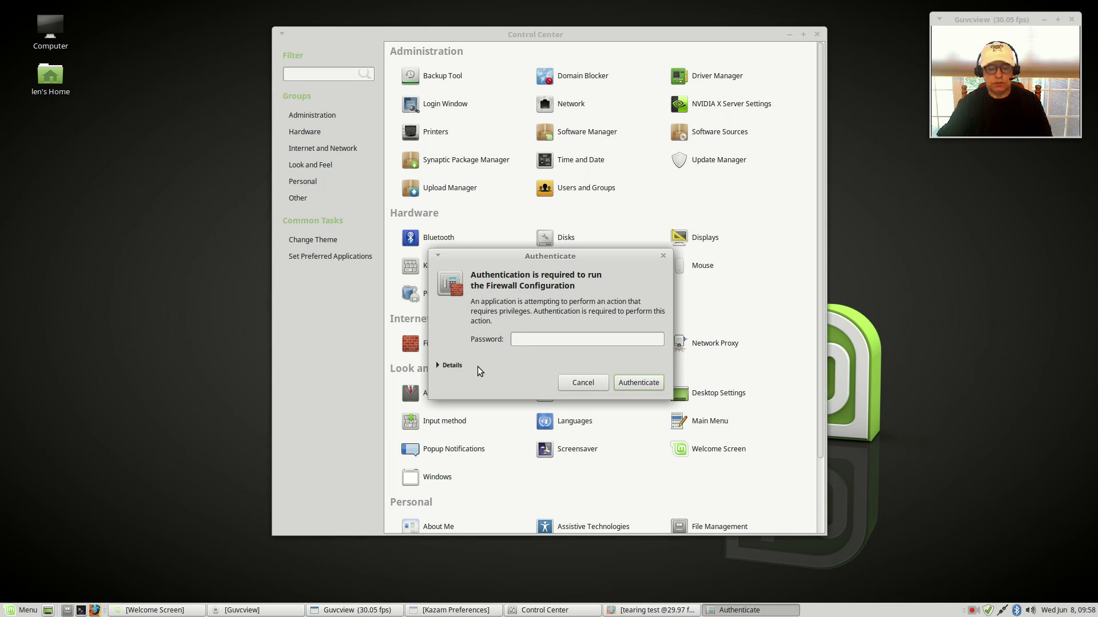
text(*******)
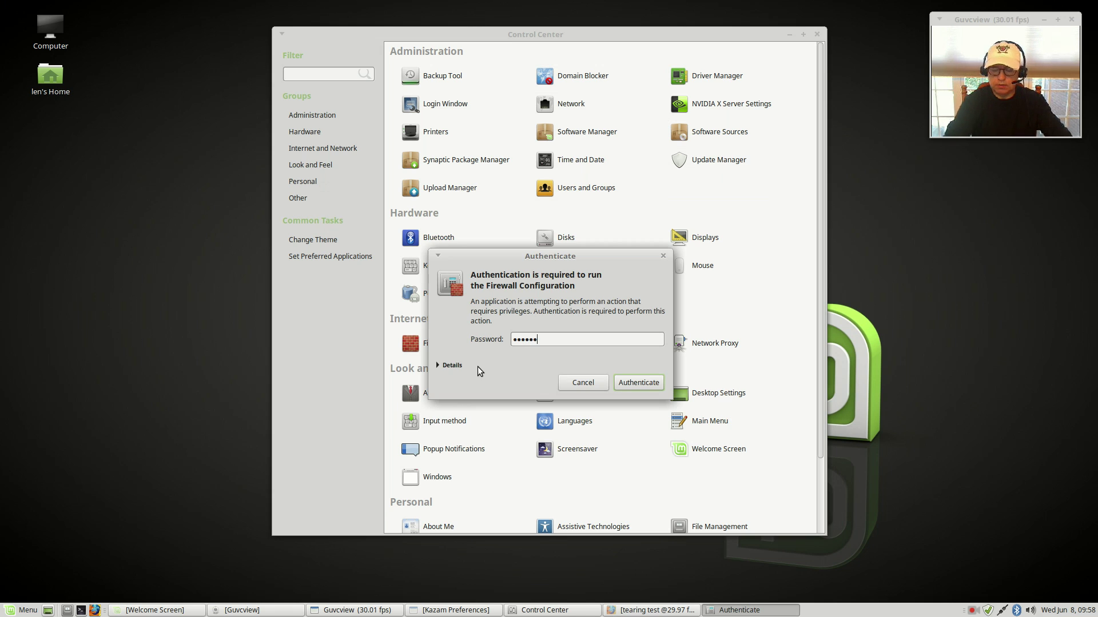
key(Return)
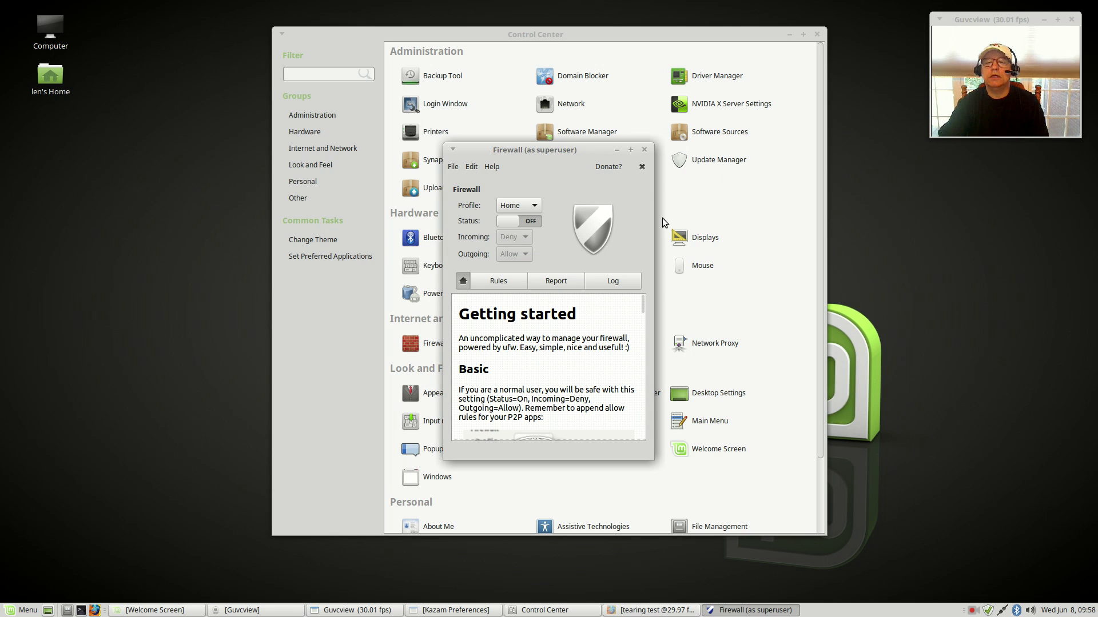
click(642, 167)
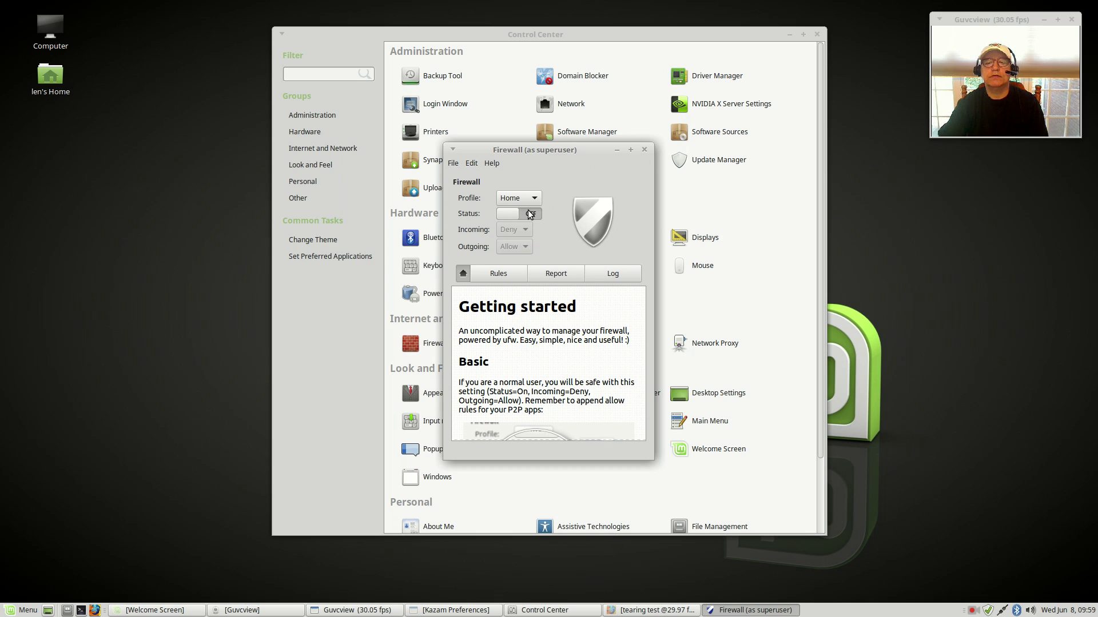
click(644, 149)
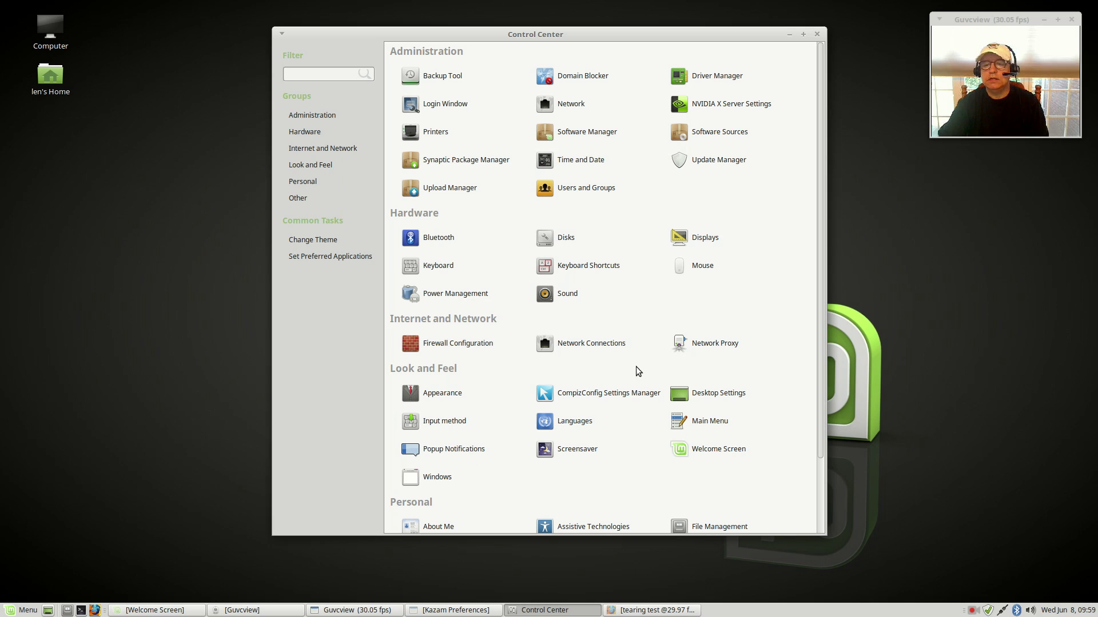
Step: Browse the theme list in Appearance Preferences, with Mint-X in use, then close it
click(443, 393)
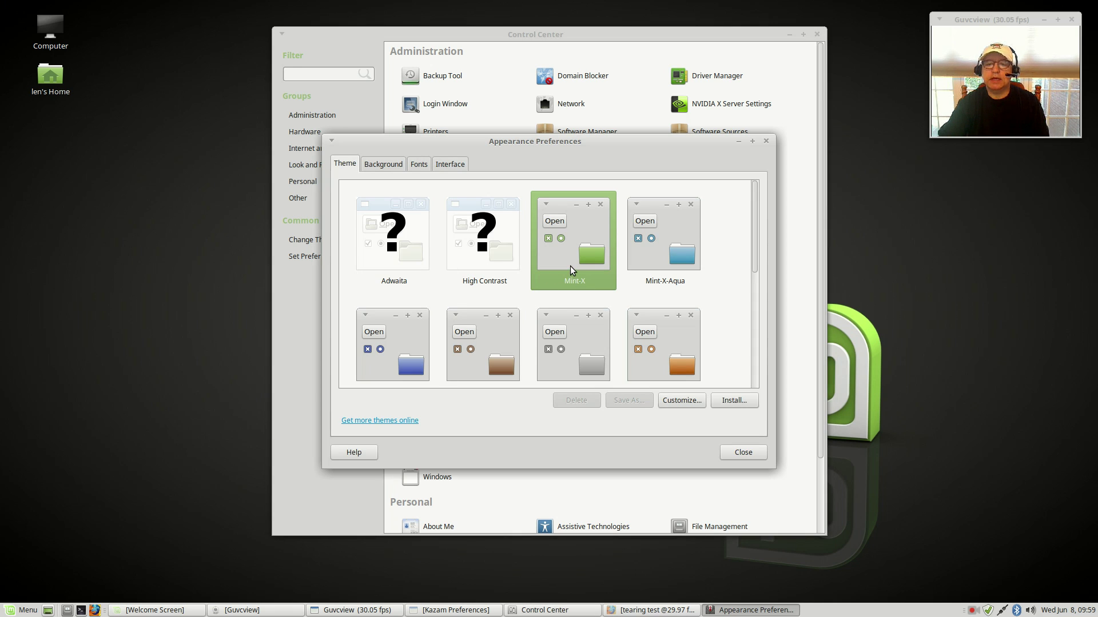
scroll(684, 295, down, 8)
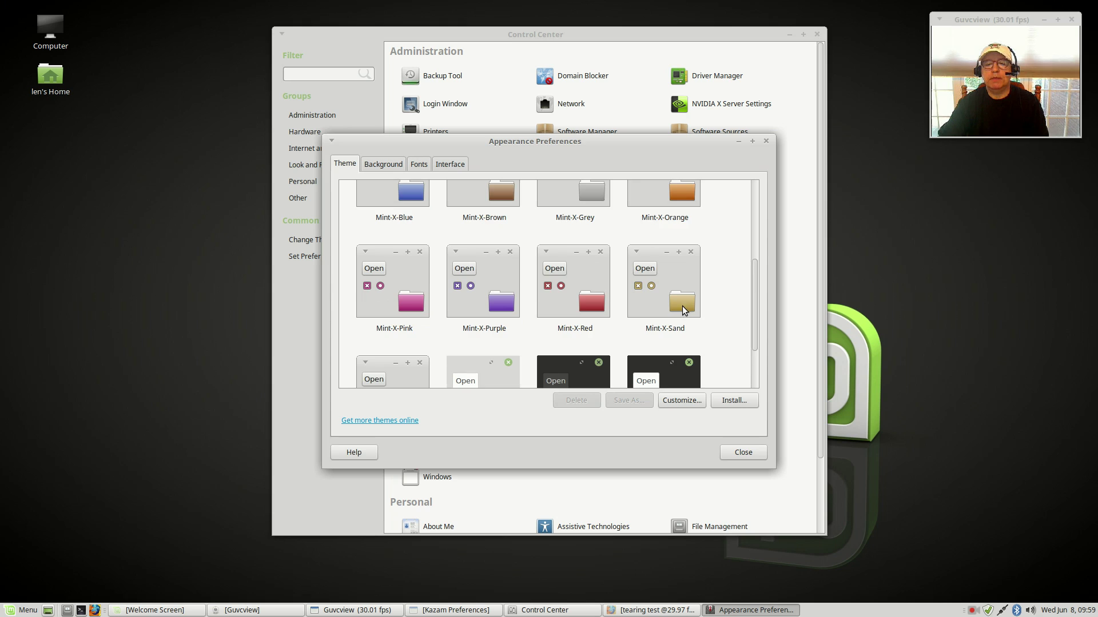
scroll(565, 345, down, 1)
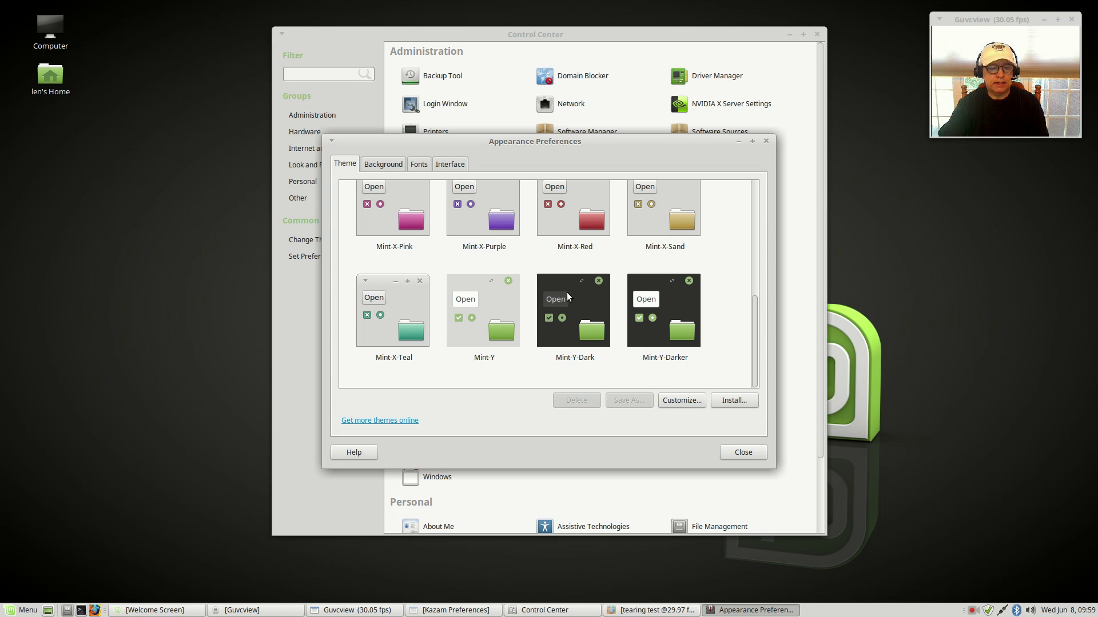
click(12, 611)
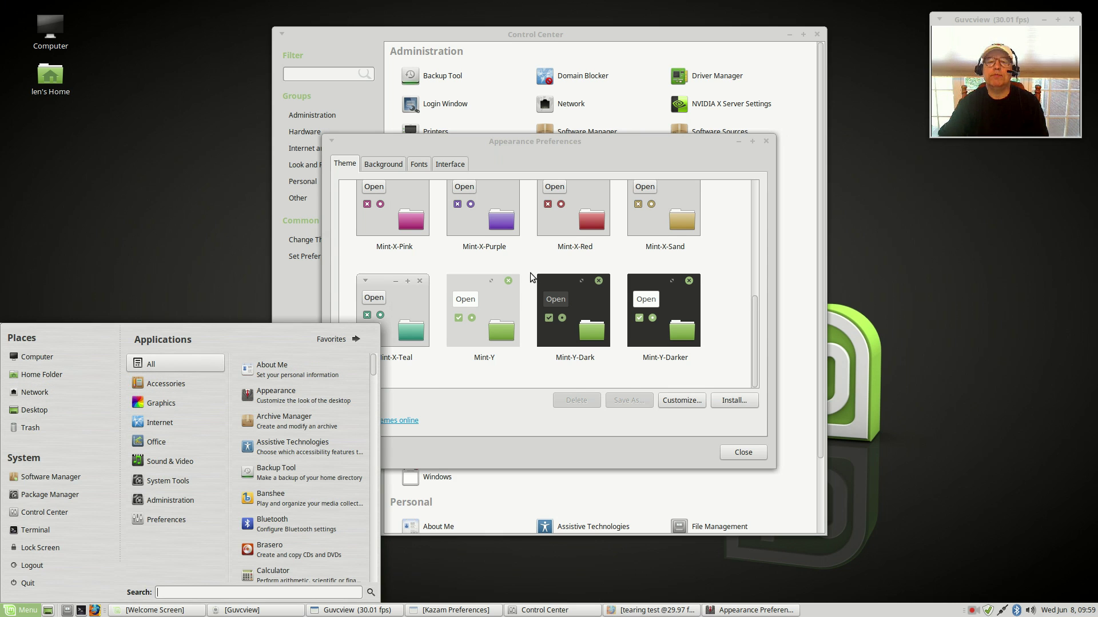
scroll(530, 273, up, 10)
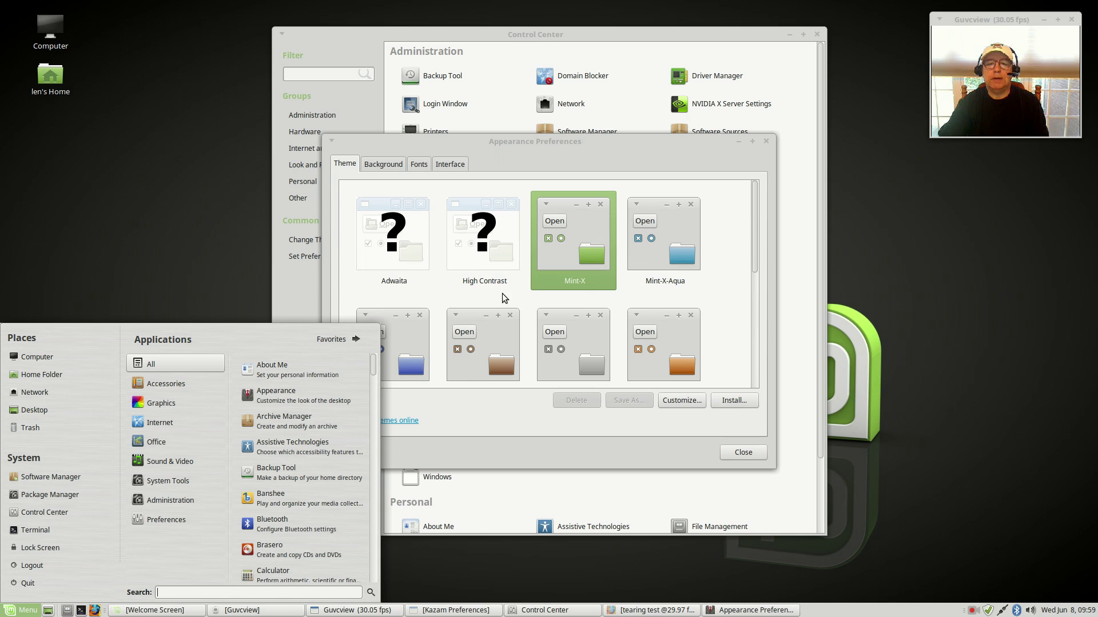
click(747, 455)
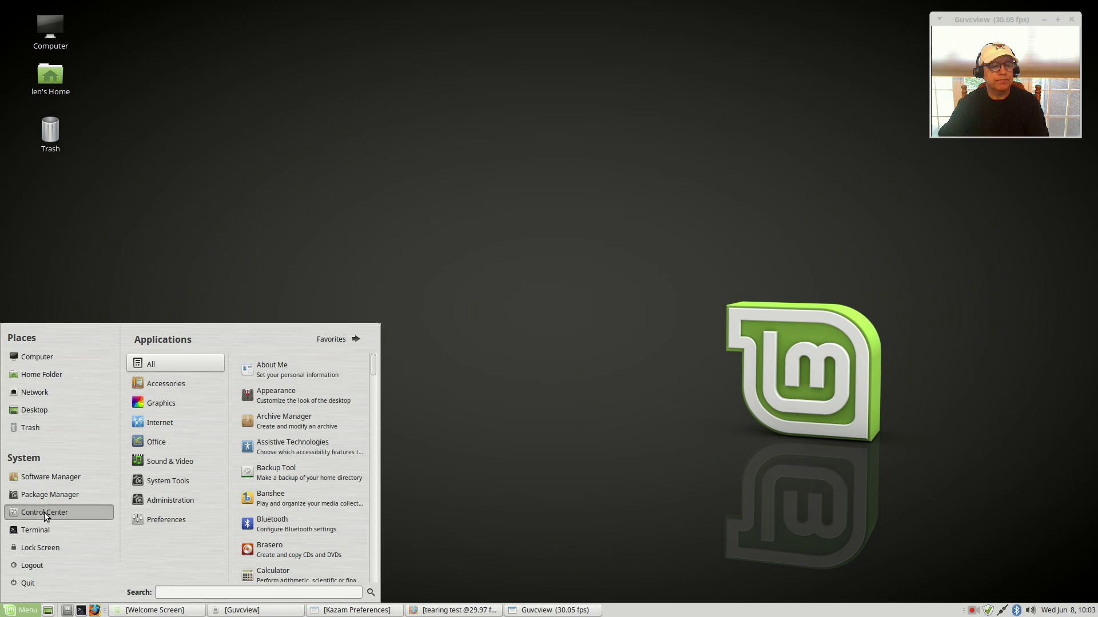
click(43, 513)
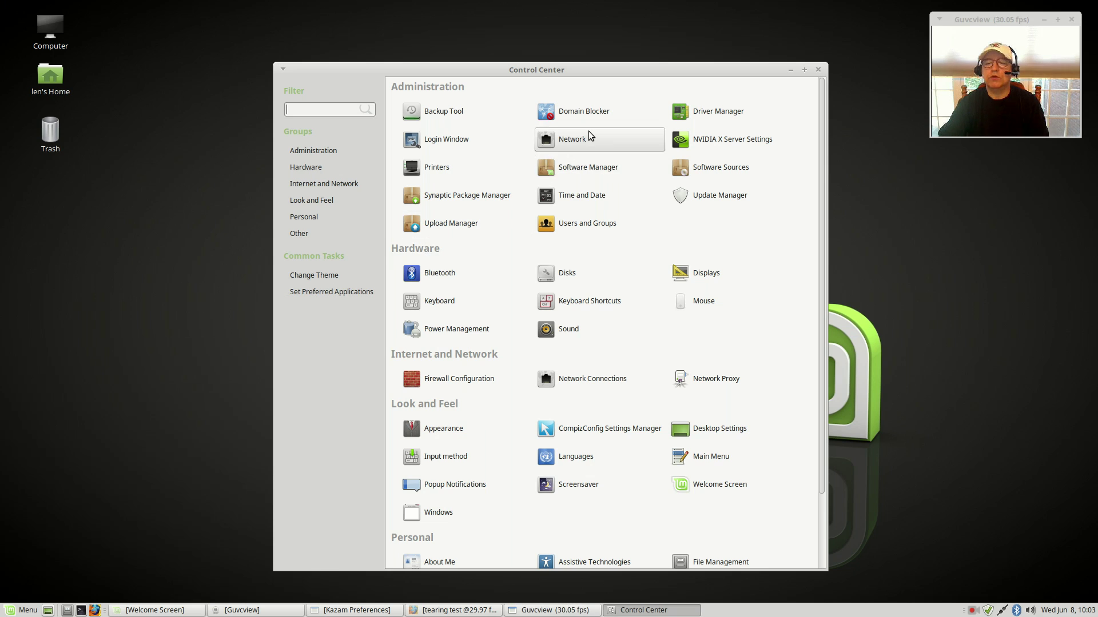
click(692, 436)
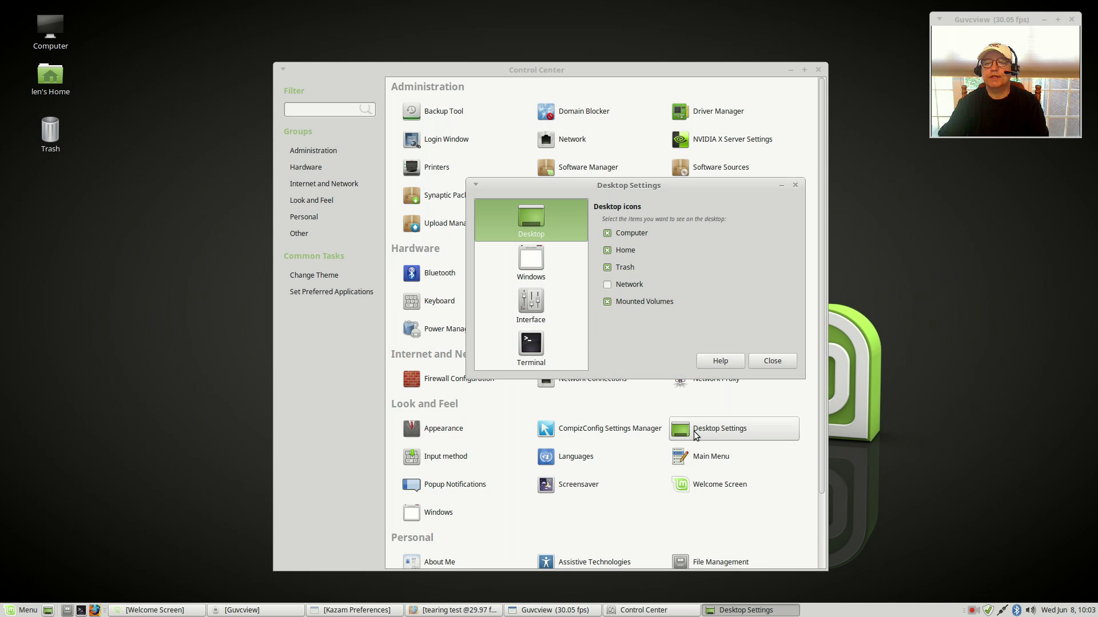
click(532, 259)
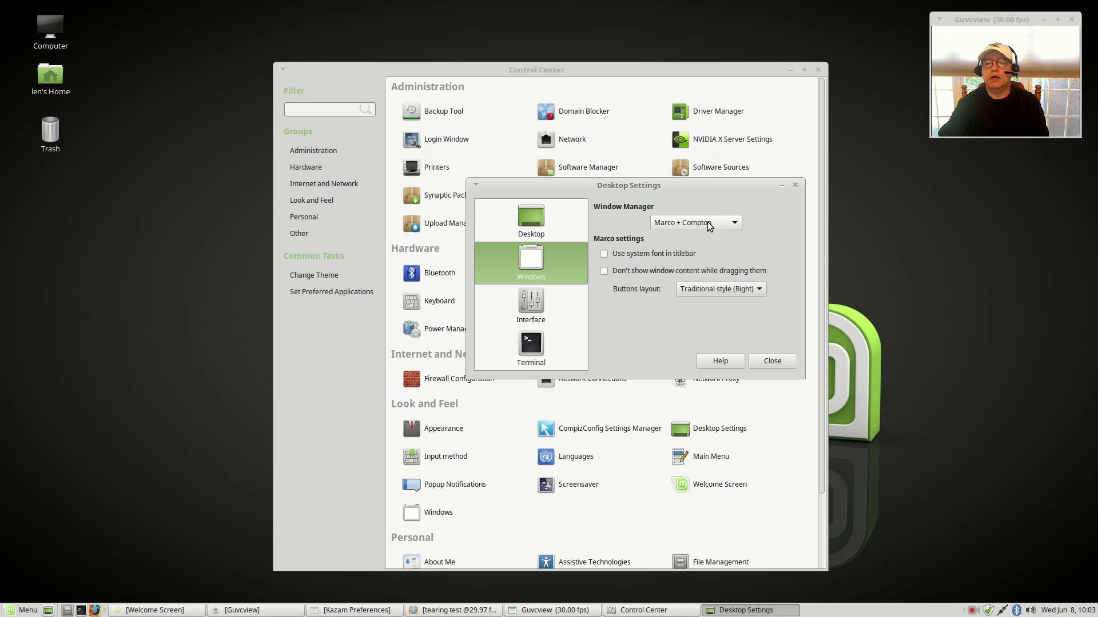
click(530, 308)
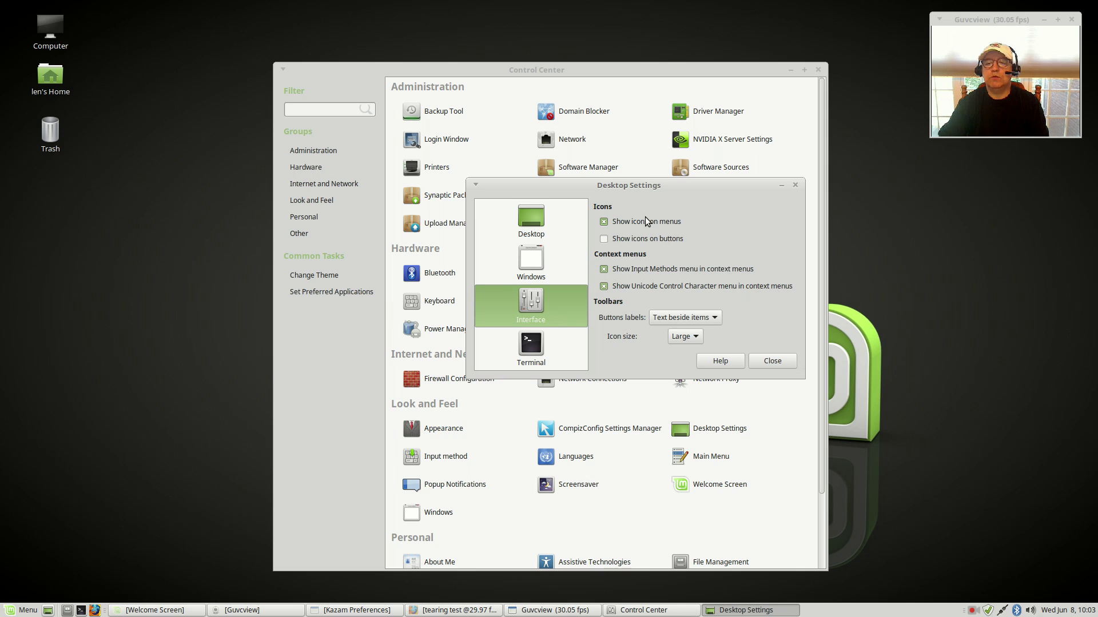
click(543, 355)
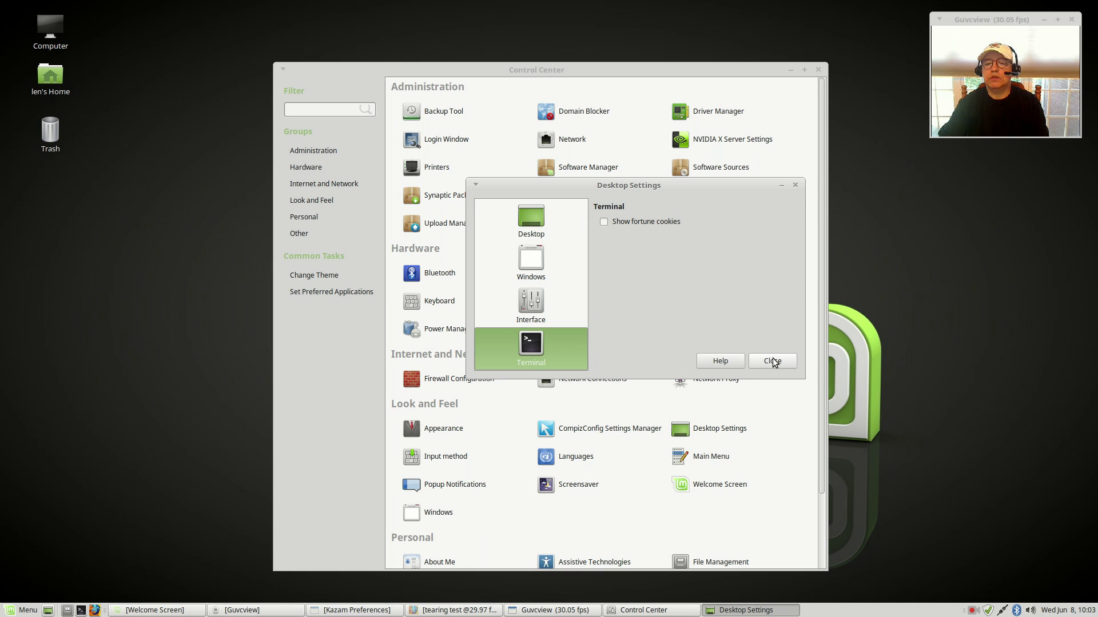
click(535, 223)
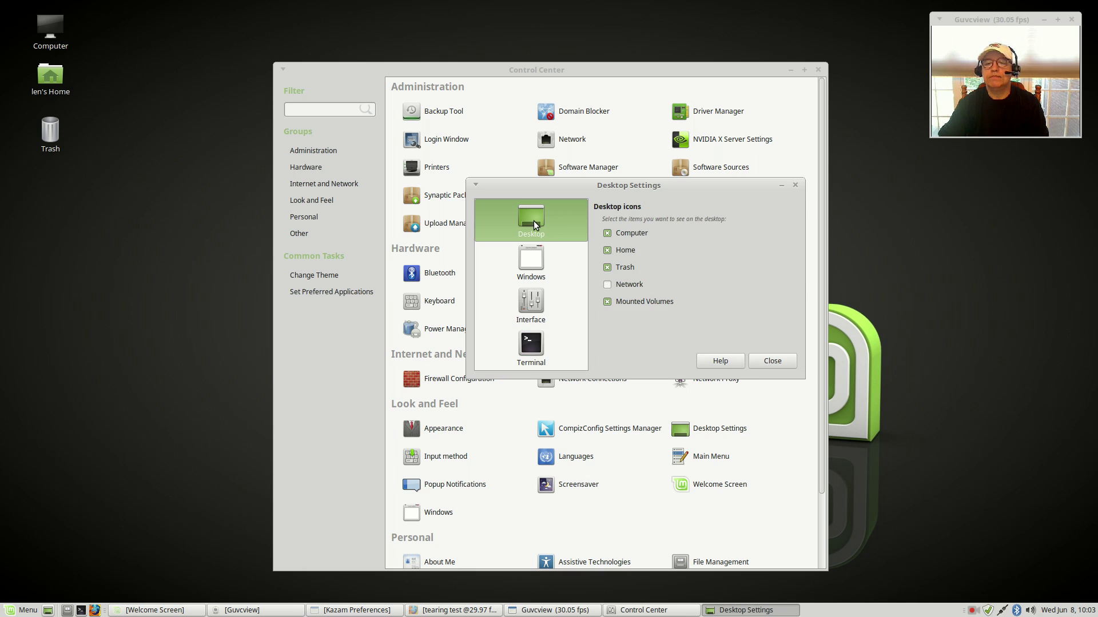
click(760, 359)
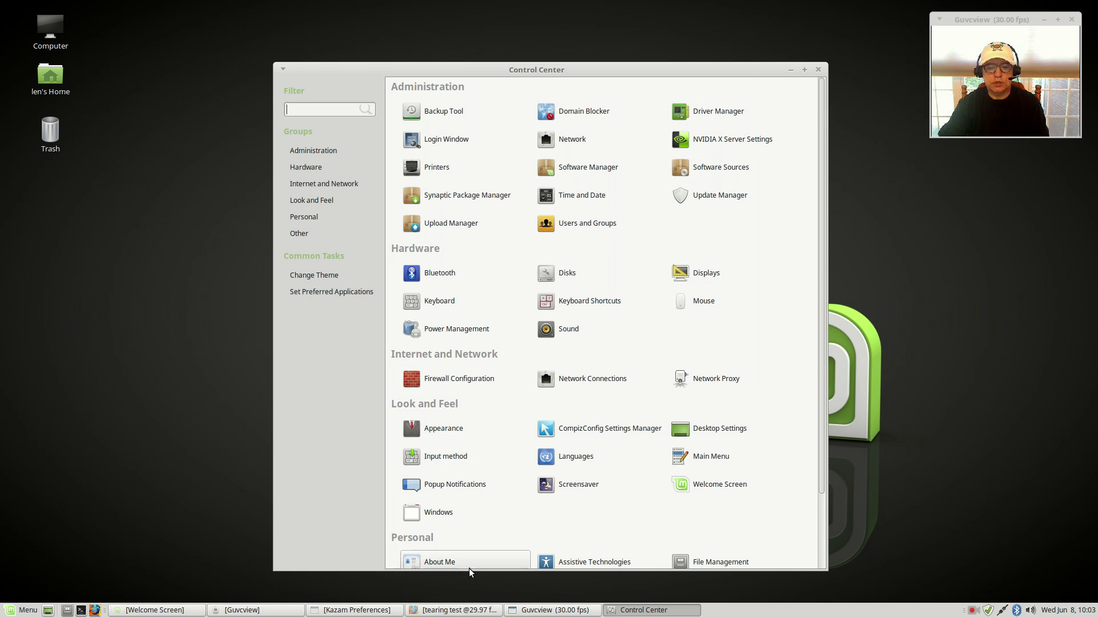
click(466, 610)
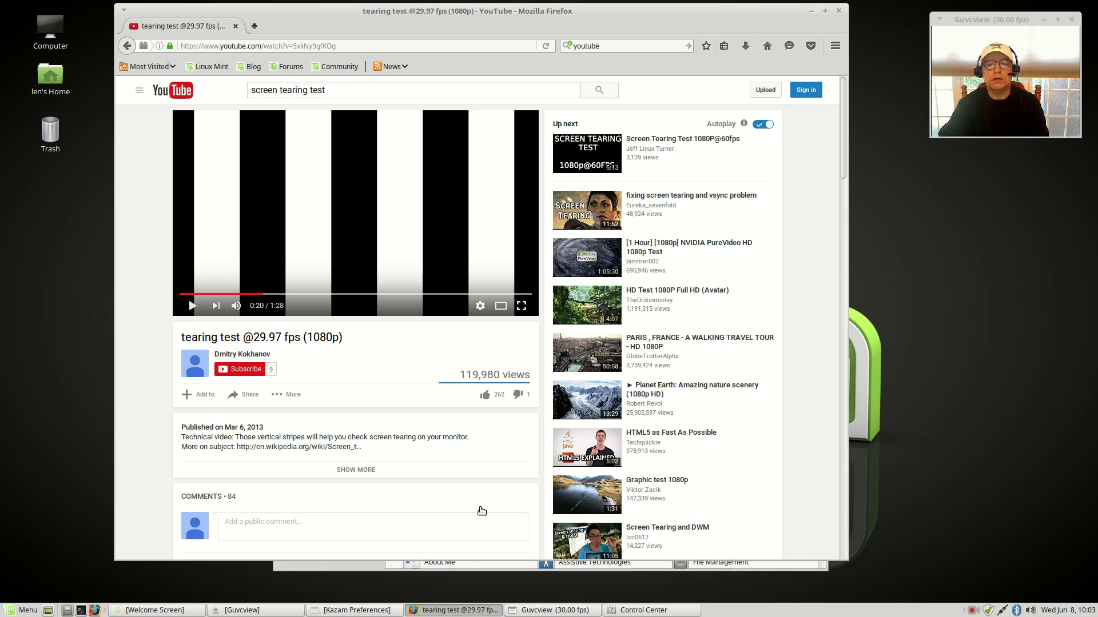
click(192, 307)
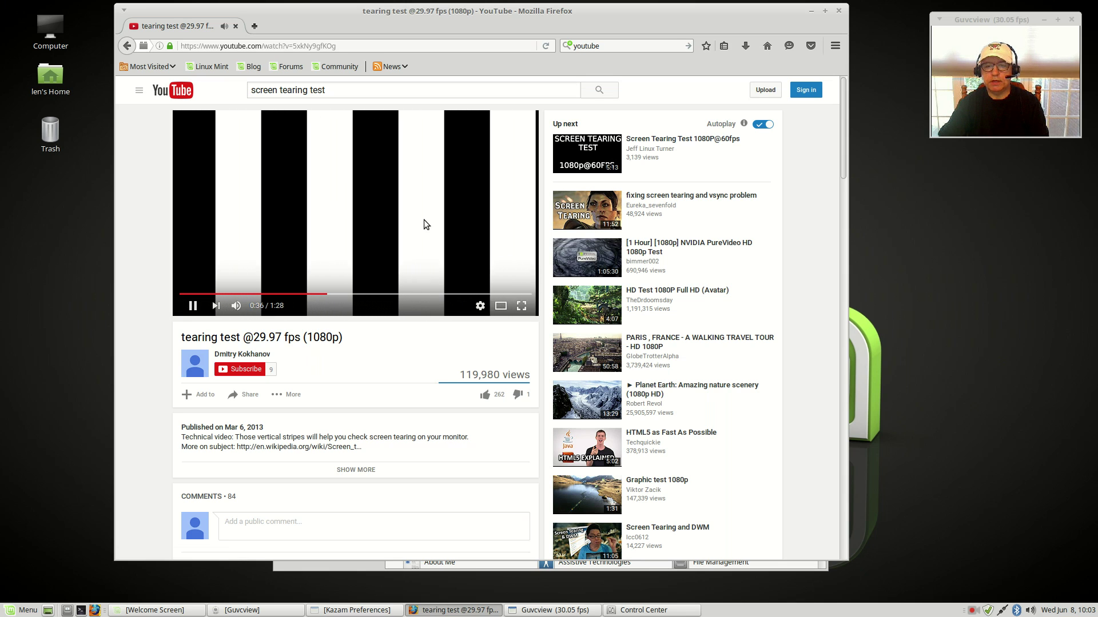
Step: Close Firefox, confirm Marco + Compton in Desktop Settings, and drag the Control Center top-left
click(839, 11)
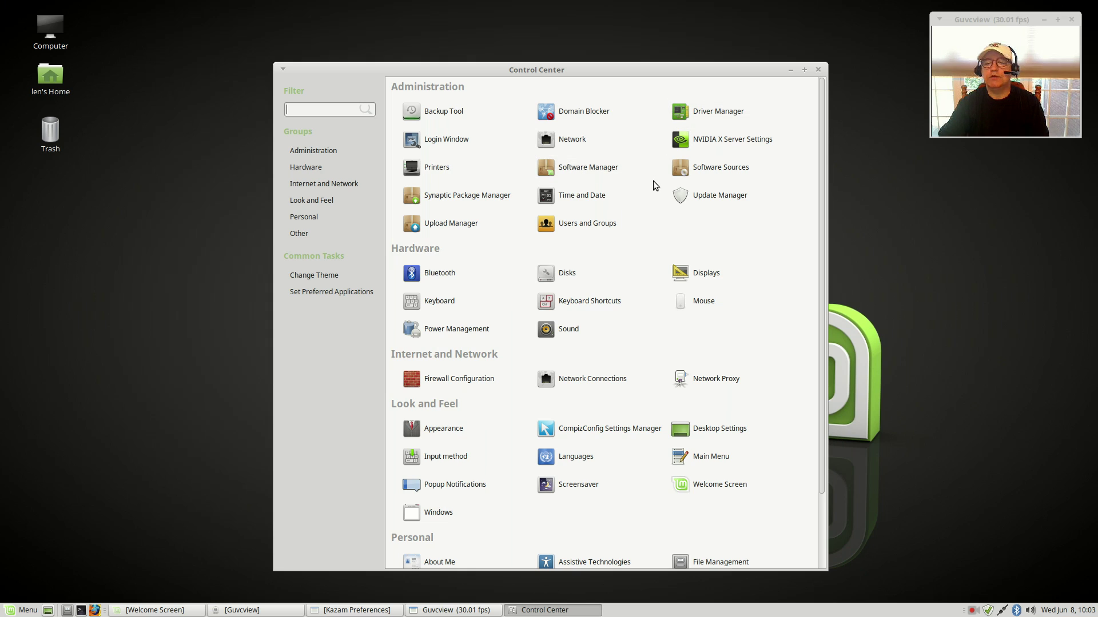
click(715, 433)
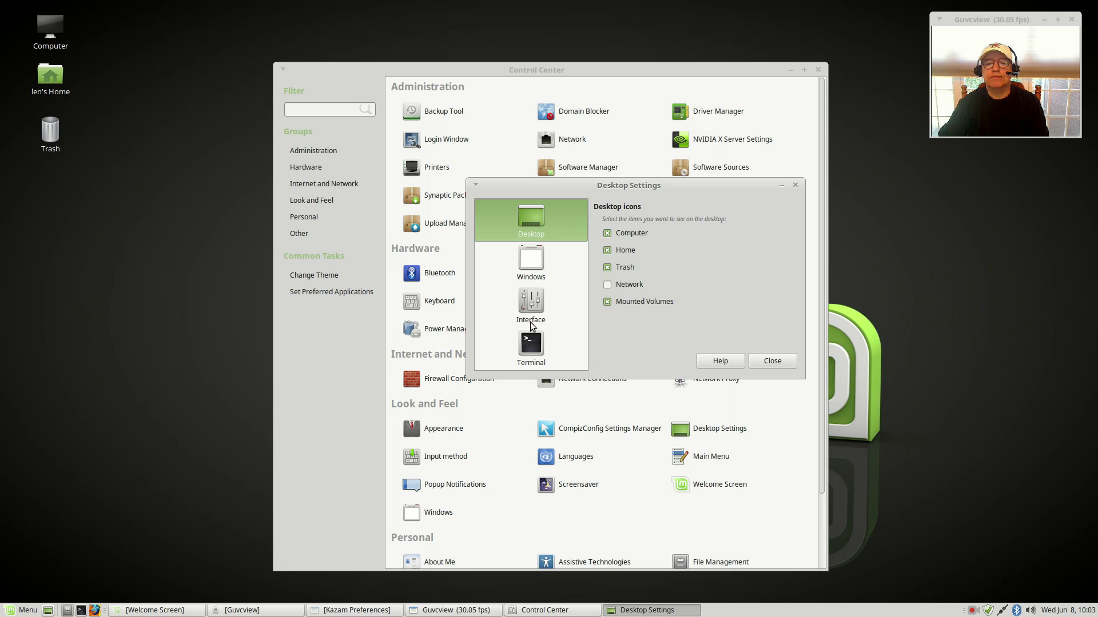
click(532, 263)
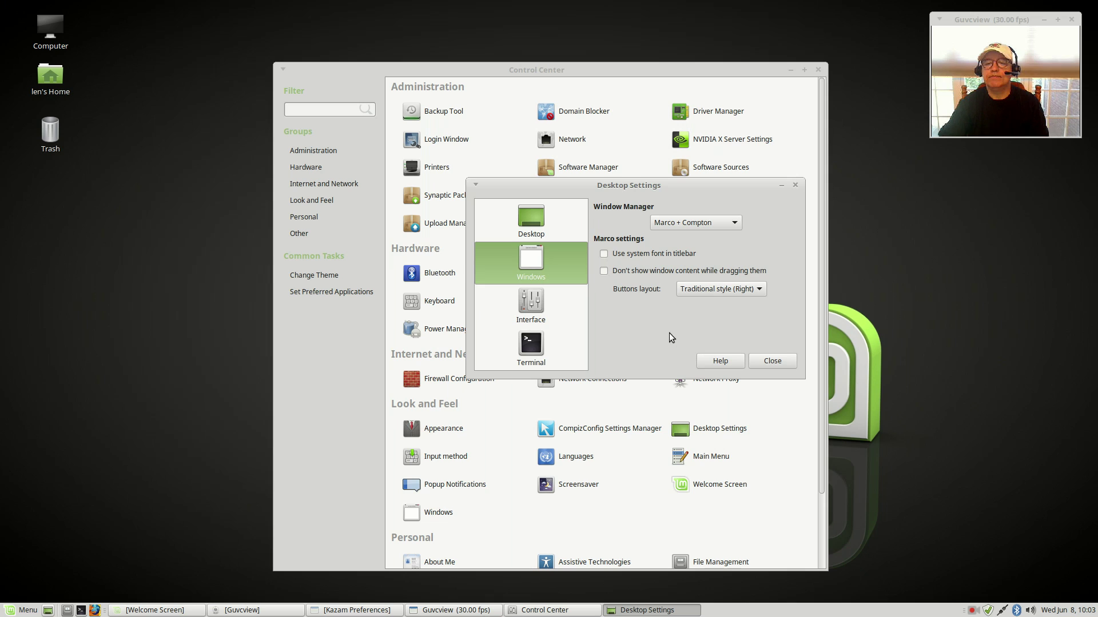
click(778, 361)
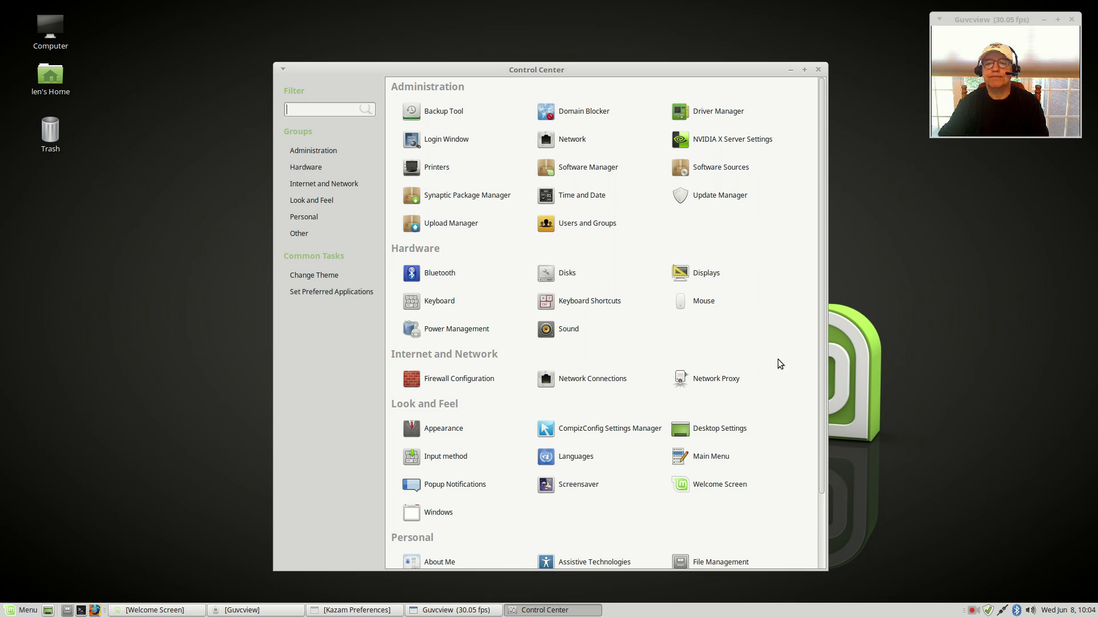
drag(739, 69, 607, 41)
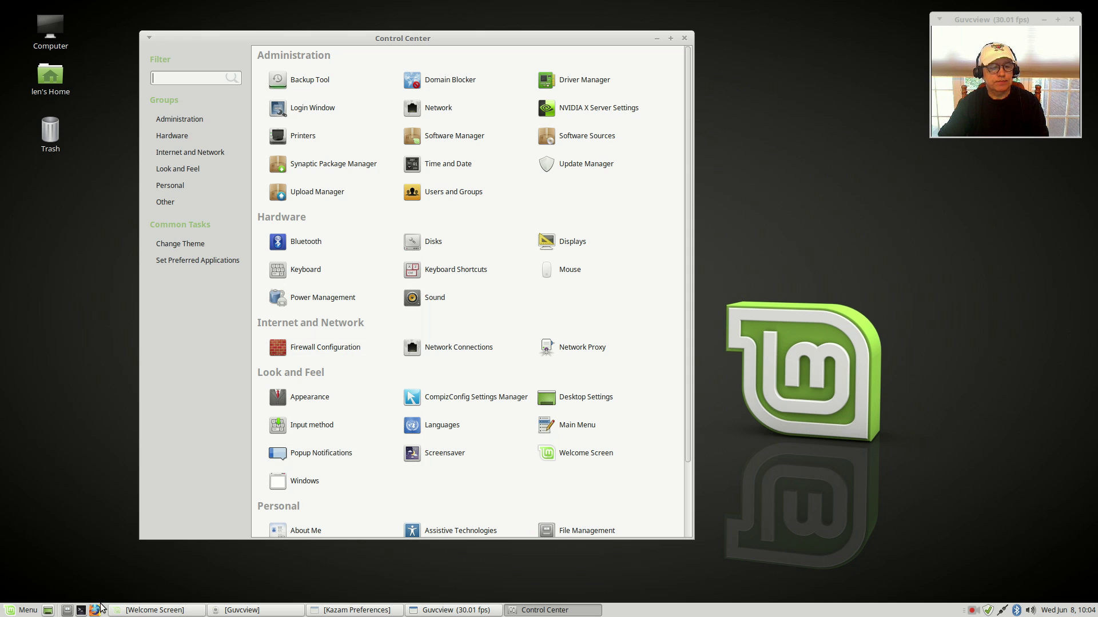
Step: In a new terminal, run sudo apt-get install faenza-icon-theme and authenticate to start installing
click(81, 610)
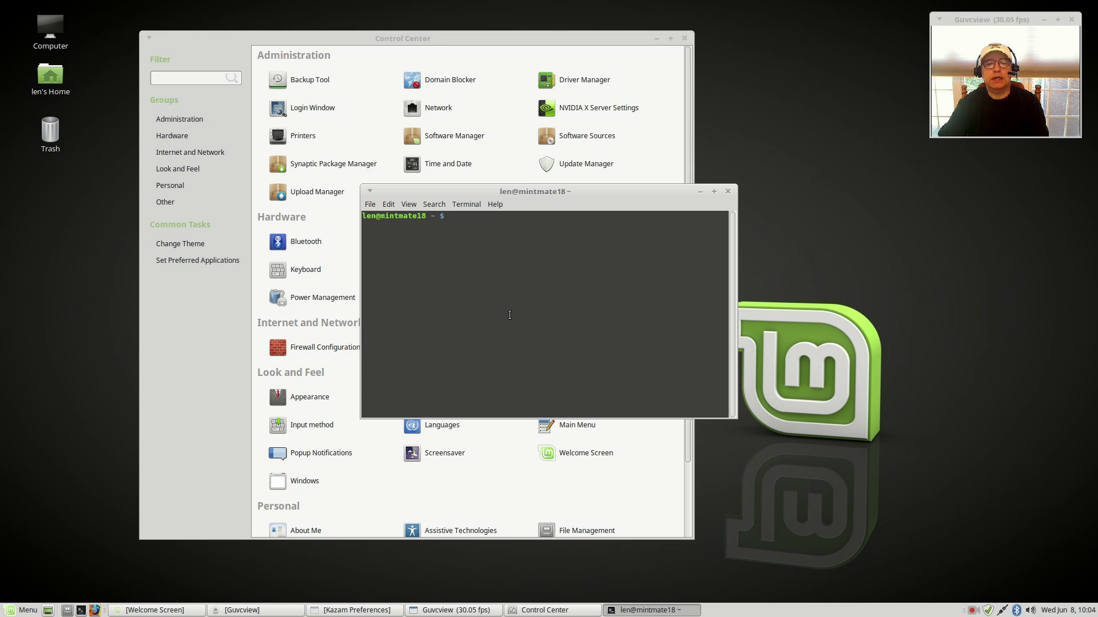
text(sudo apt-get remove mate-tweak)
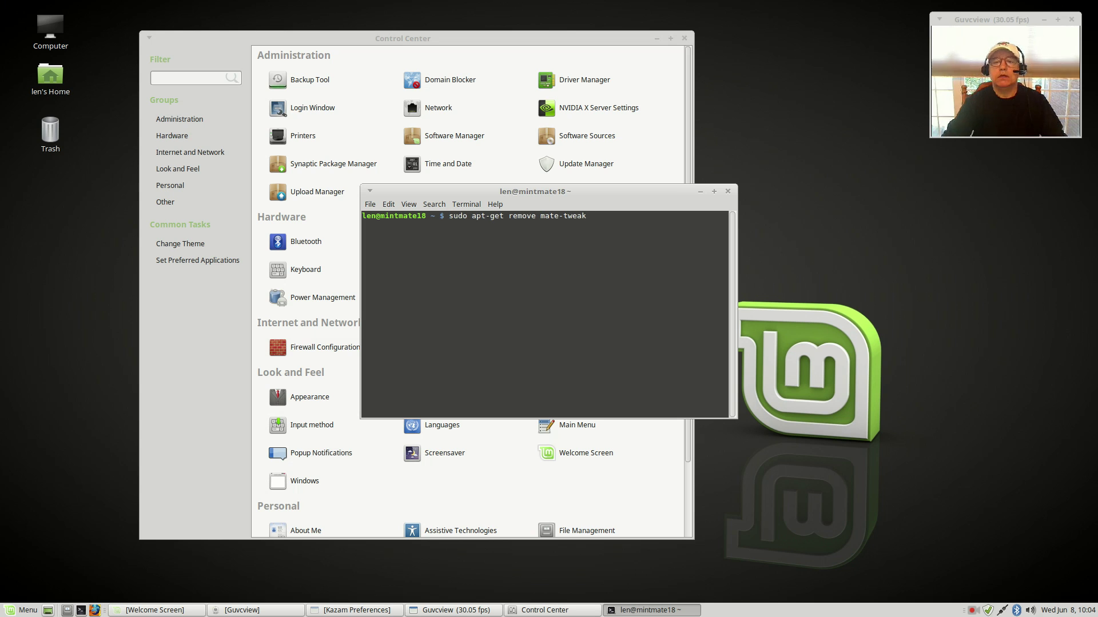
key(BackSpace)
key(BackSpace)
key(BackSpace)
key(BackSpace)
key(BackSpace)
key(BackSpace)
key(BackSpace)
key(BackSpace)
key(BackSpace)
key(BackSpace)
key(BackSpace)
key(BackSpace)
key(BackSpace)
key(BackSpace)
key(BackSpace)
text(ins)
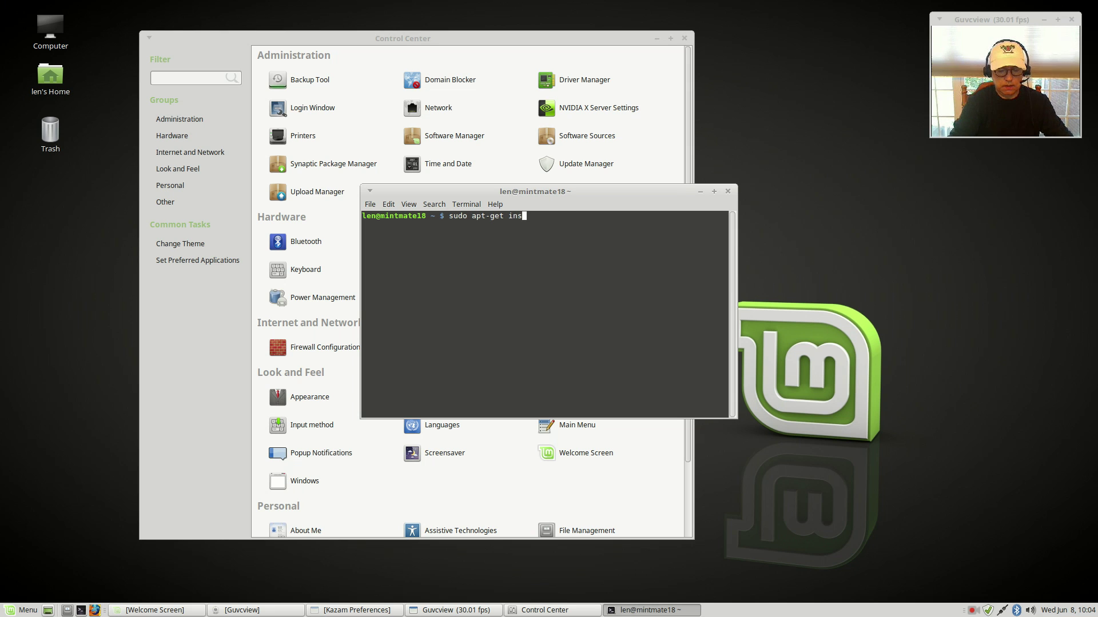
text(tall )
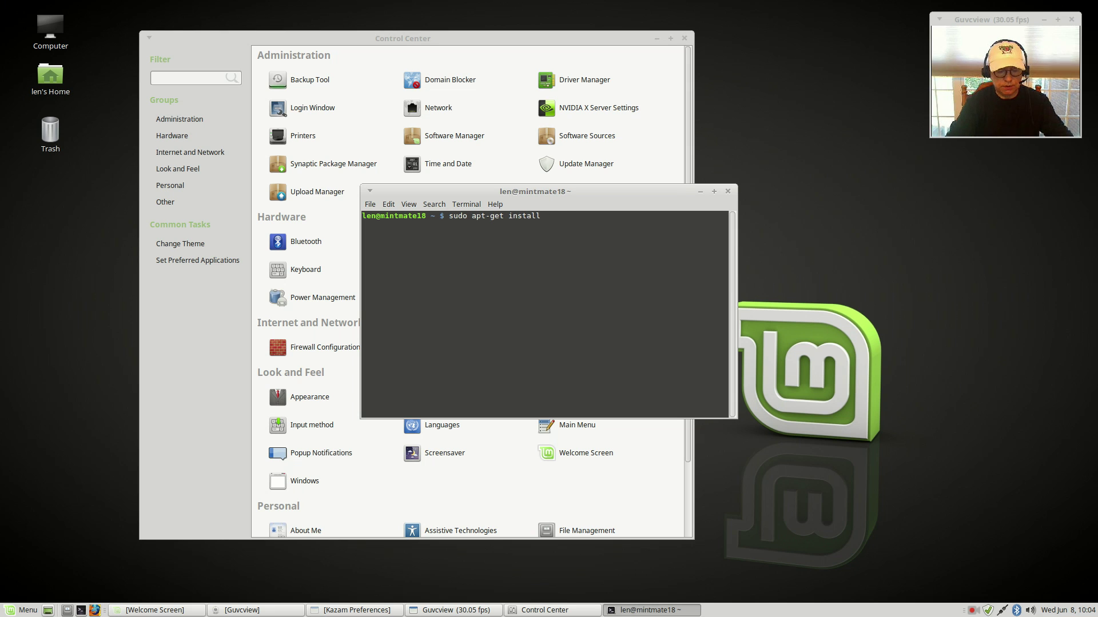
text(faenza-icon-)
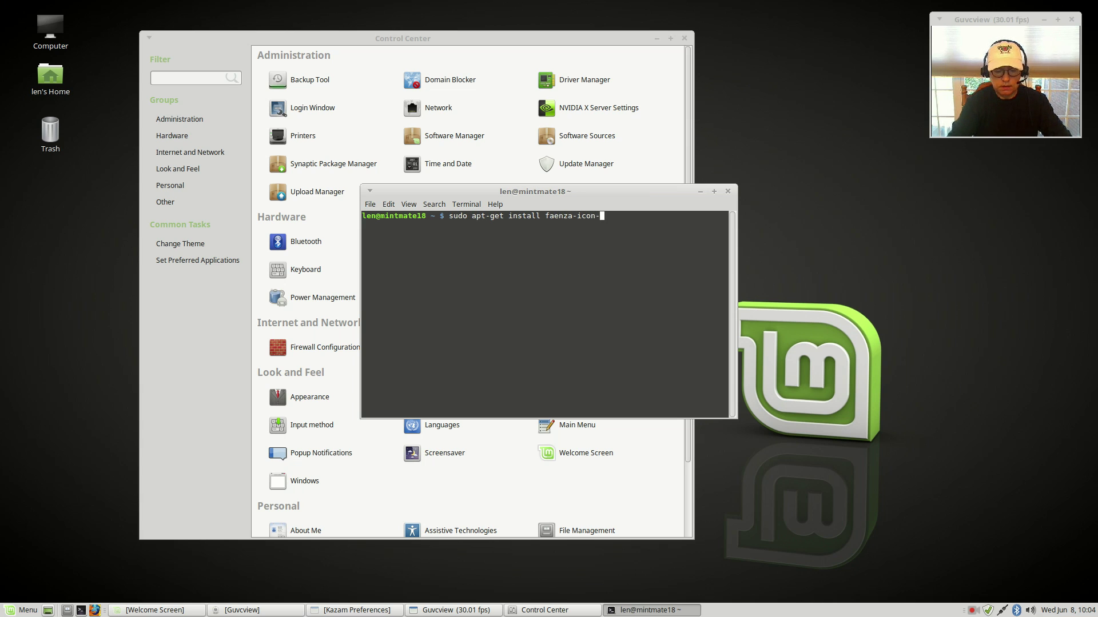
text(theme)
key(Return)
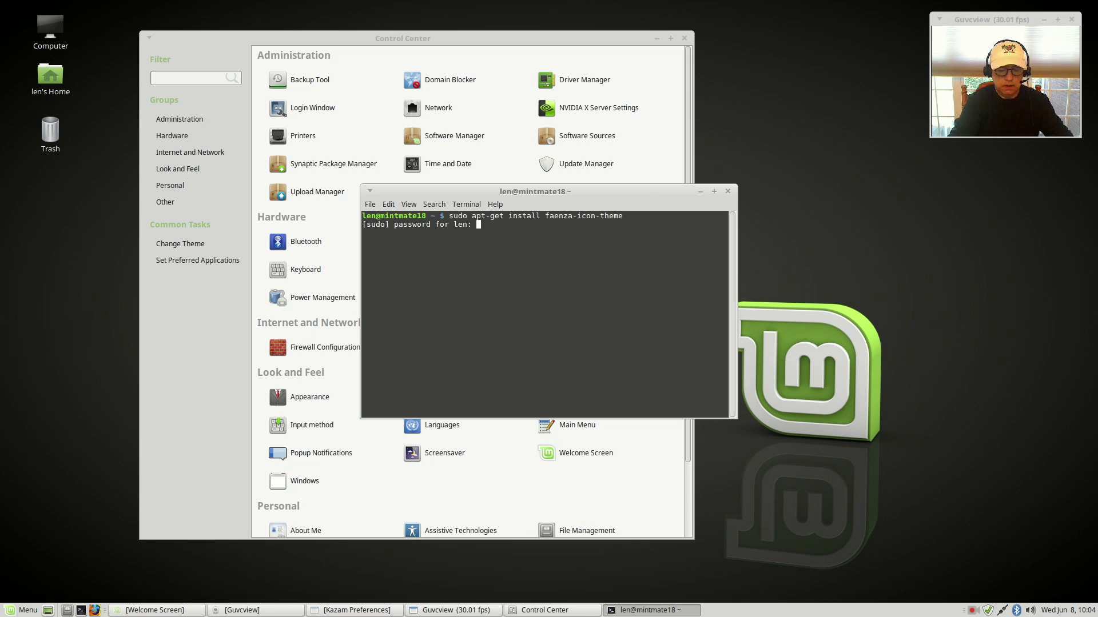
key(Return)
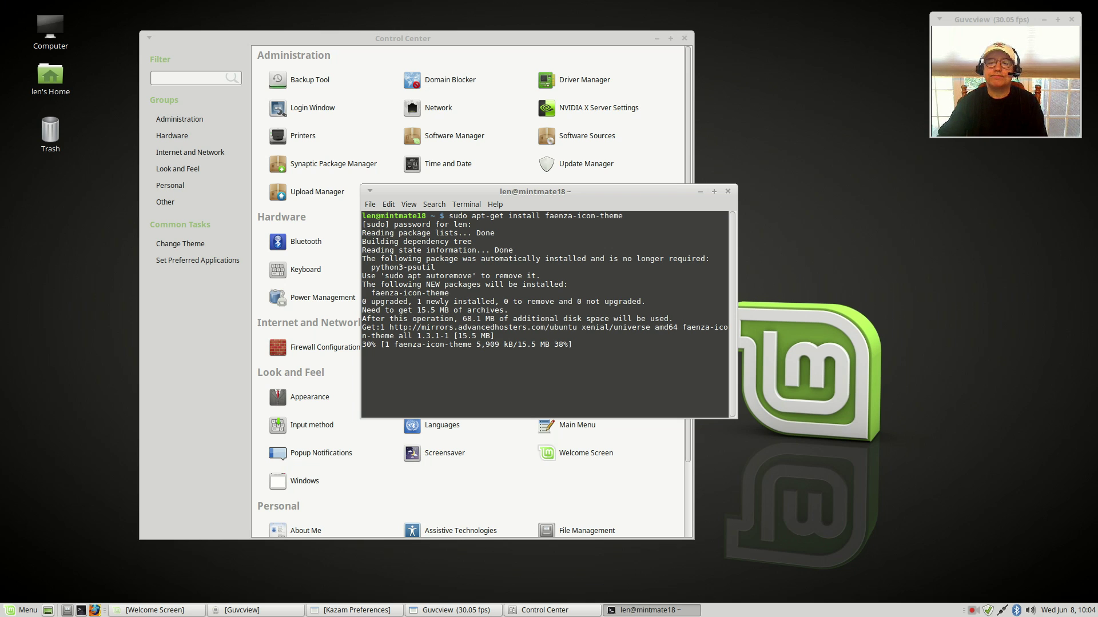
drag(578, 195, 926, 178)
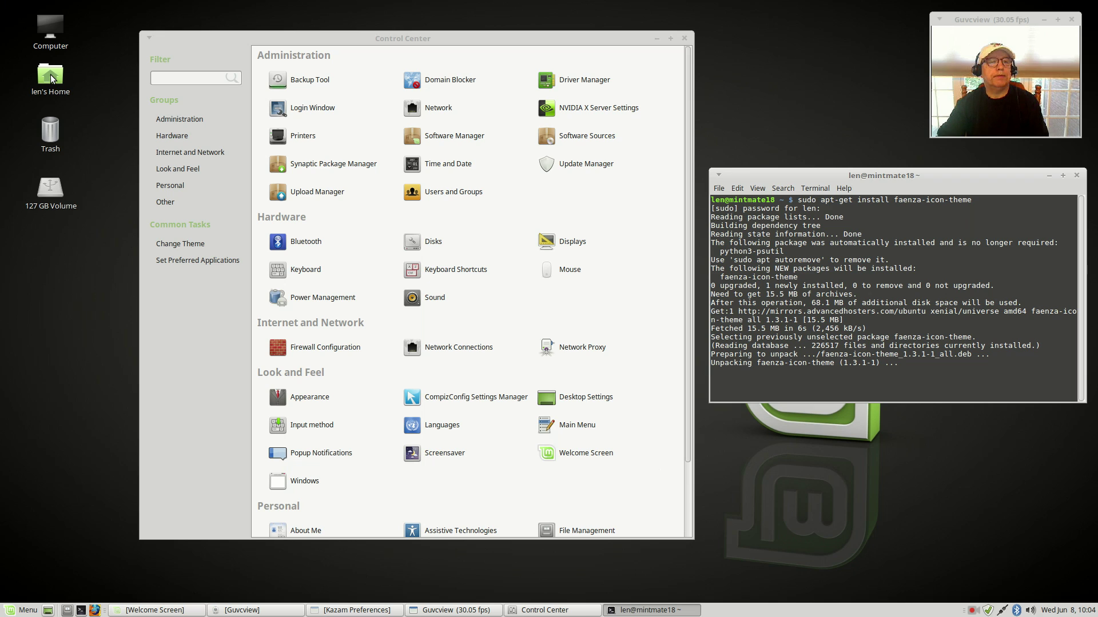
Step: Open the 127 GB Volume in Caja and look through its Downloads folder
double_click(52, 189)
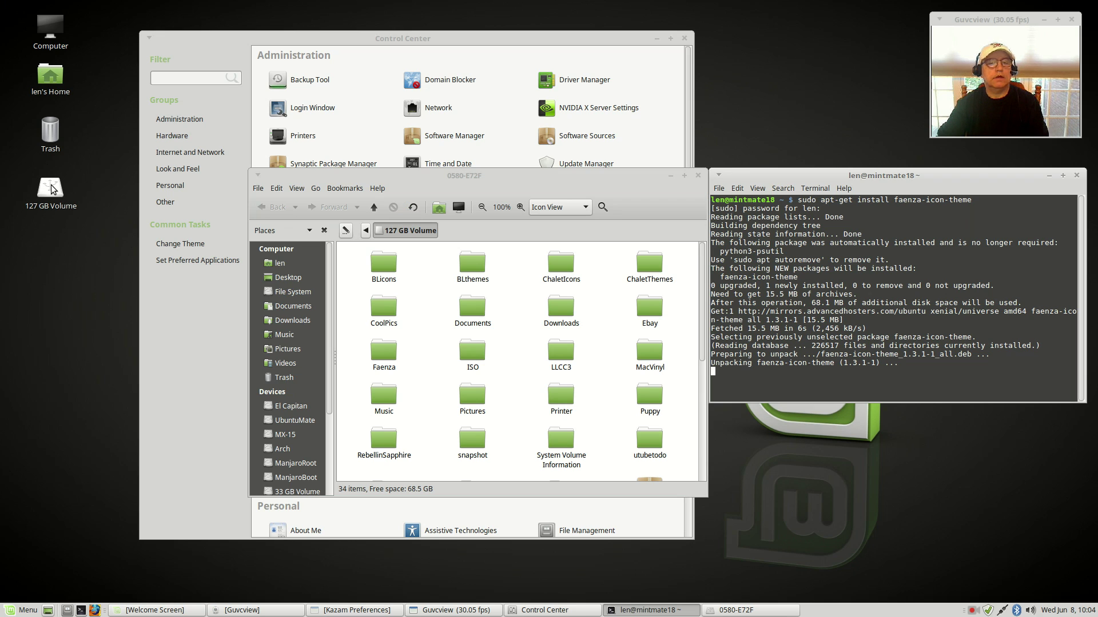
drag(437, 173, 289, 66)
scroll(135, 341, down, 5)
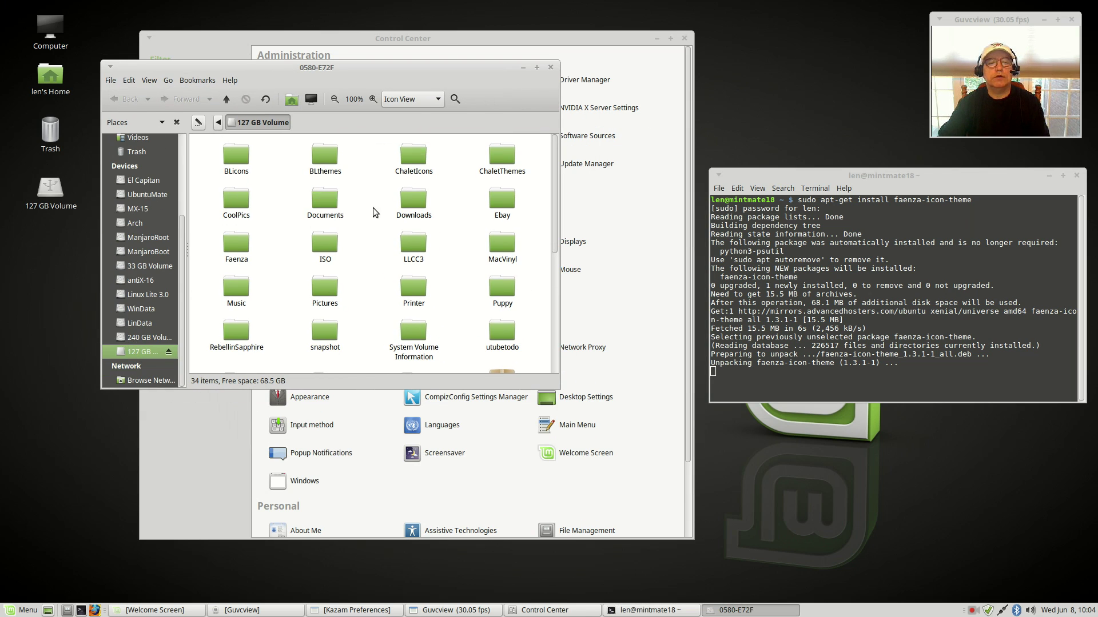
double_click(412, 200)
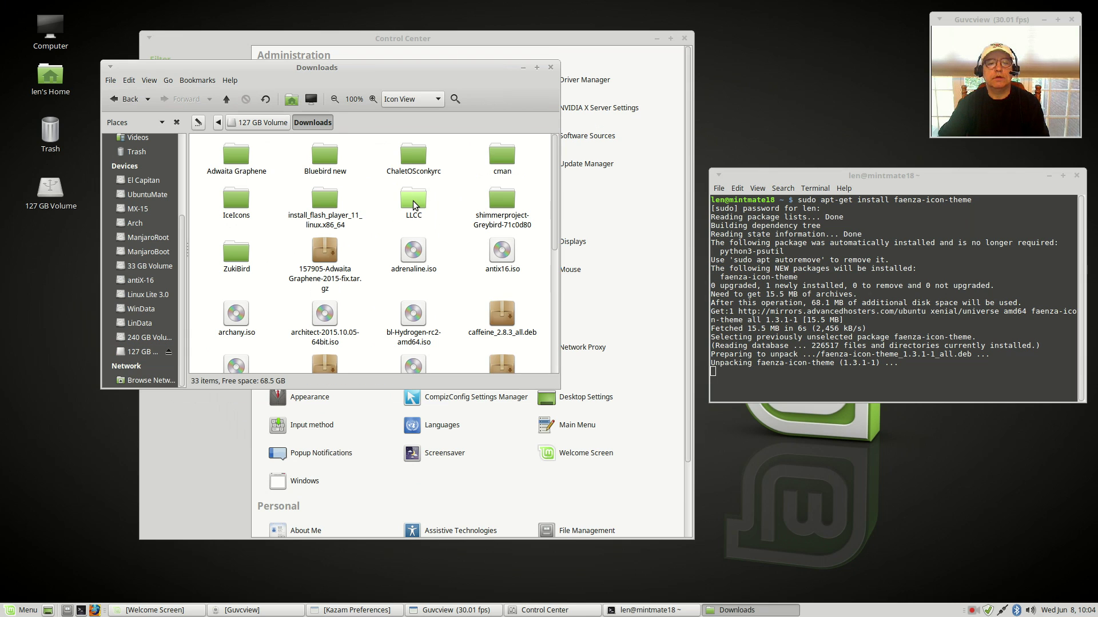
scroll(464, 312, down, 1)
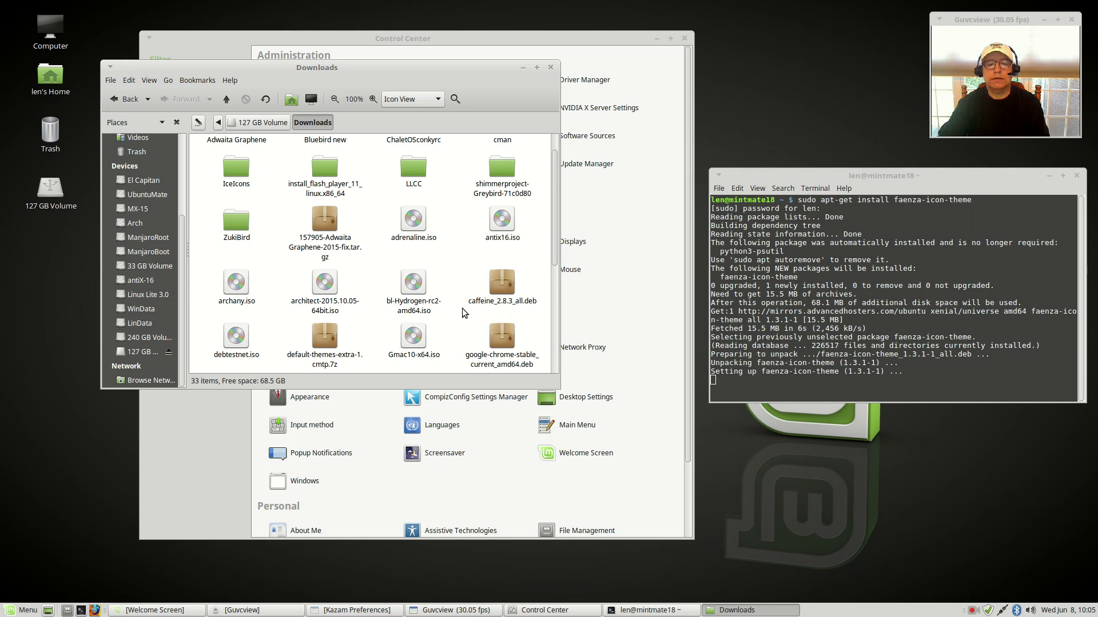
scroll(464, 312, down, 4)
scroll(464, 316, down, 2)
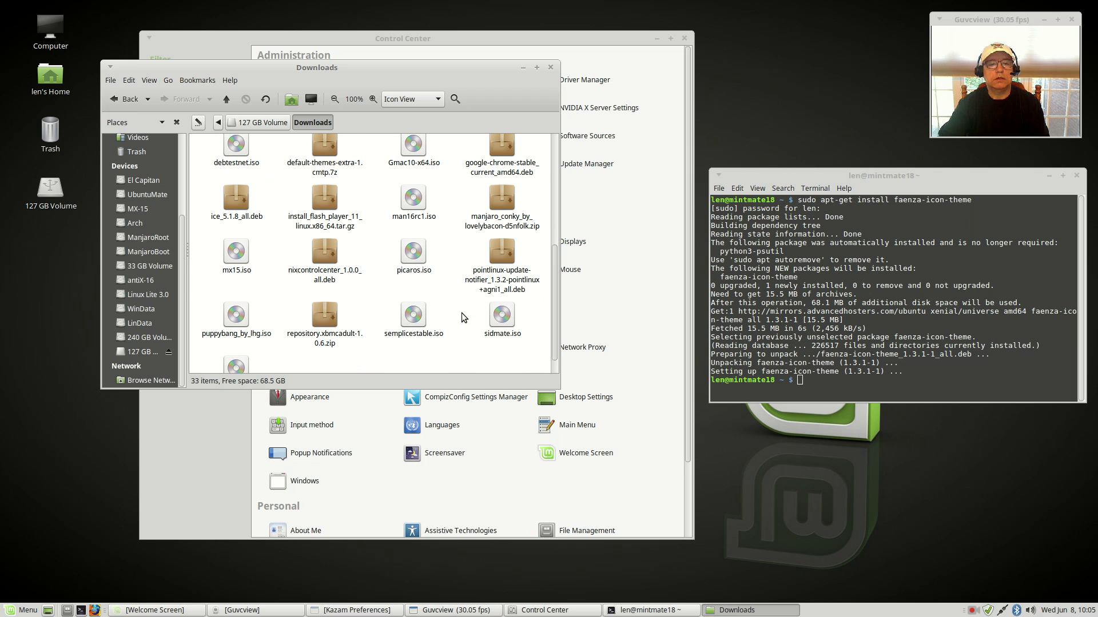
scroll(463, 318, up, 3)
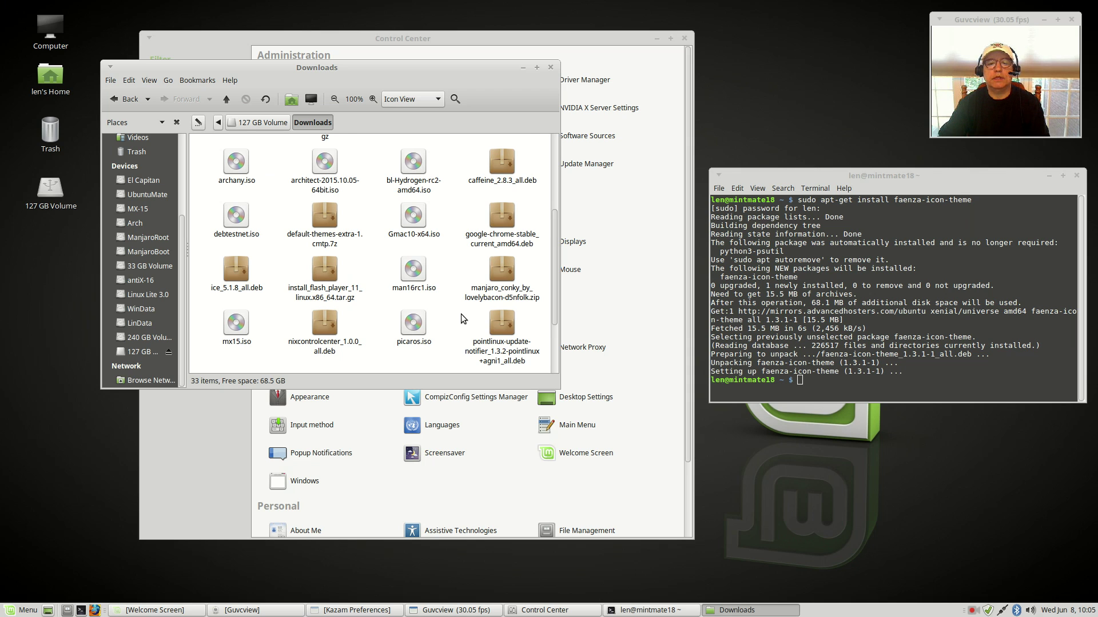
scroll(463, 318, up, 5)
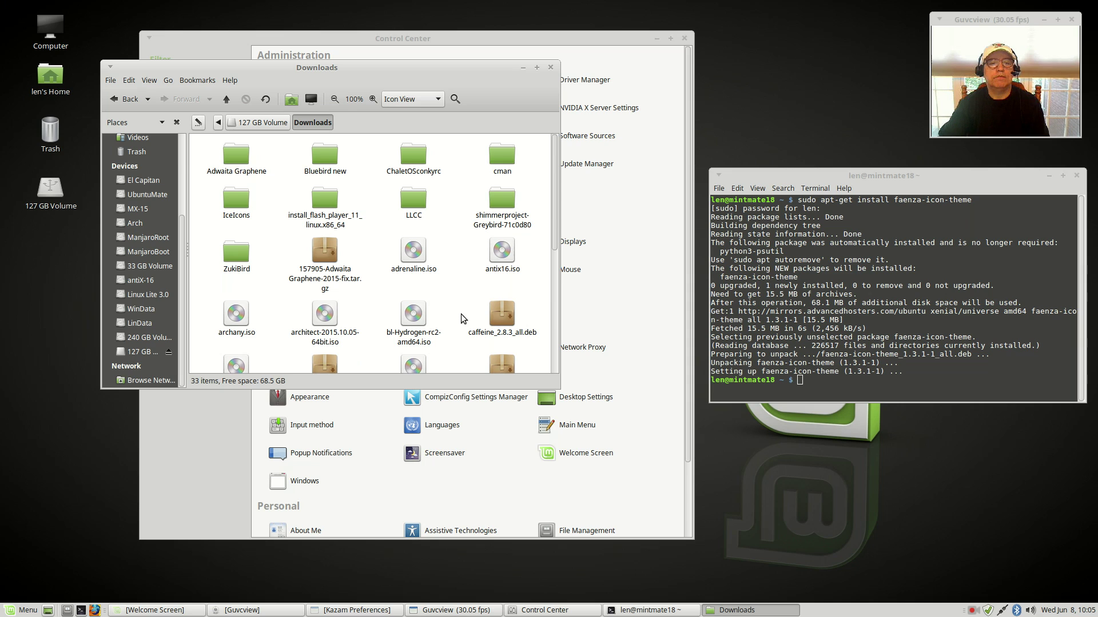
Step: Return to the volume's top folder and scroll down to the arc-theme .deb files
click(115, 99)
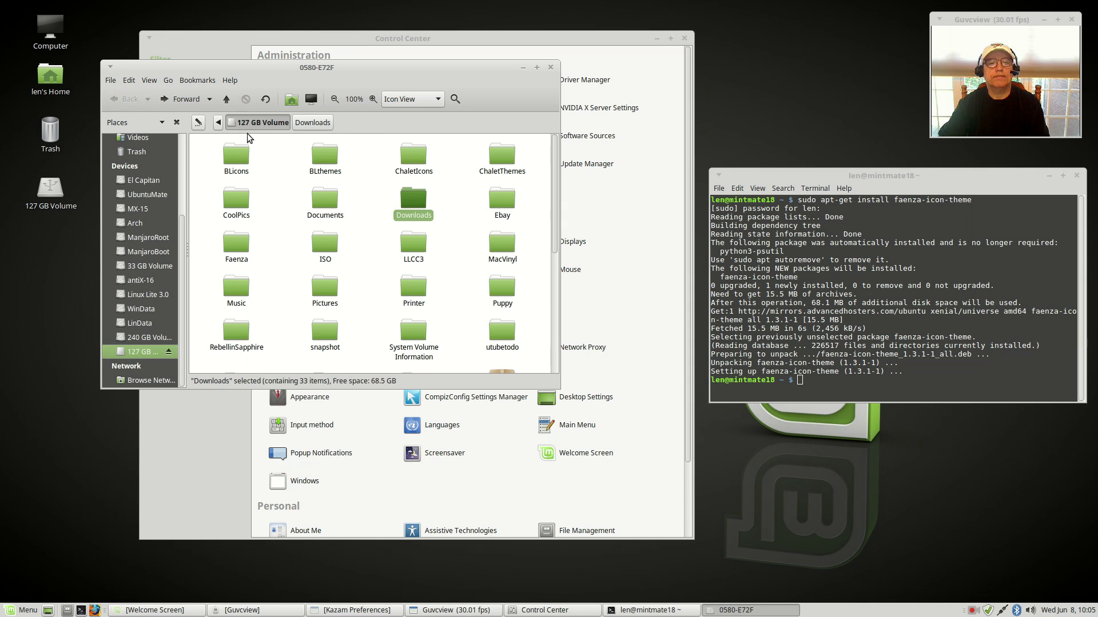
click(378, 219)
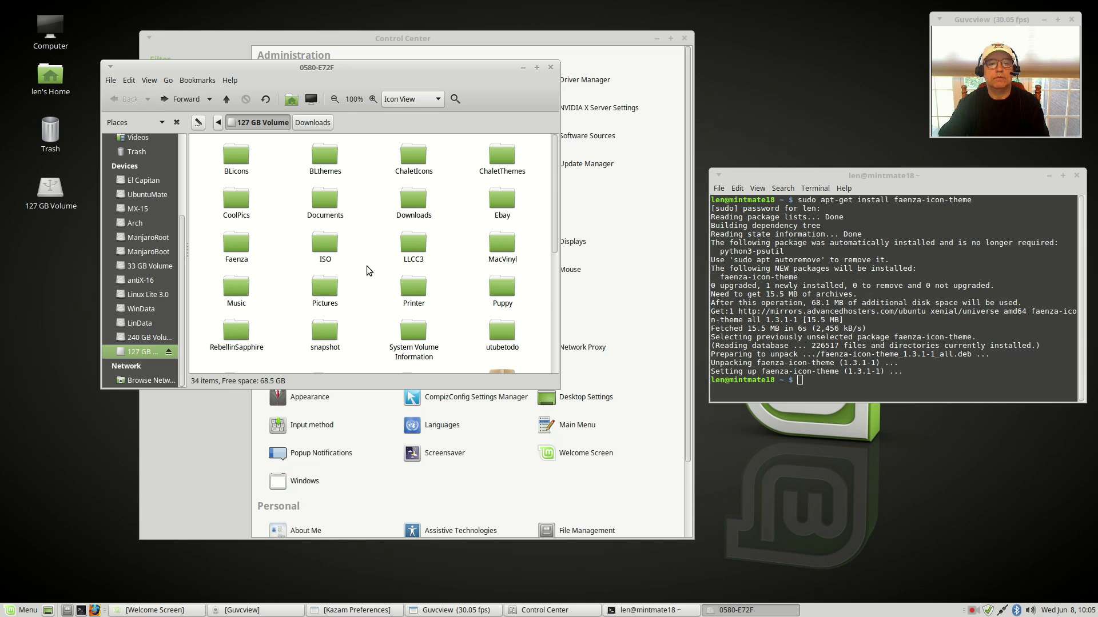
scroll(369, 275, down, 3)
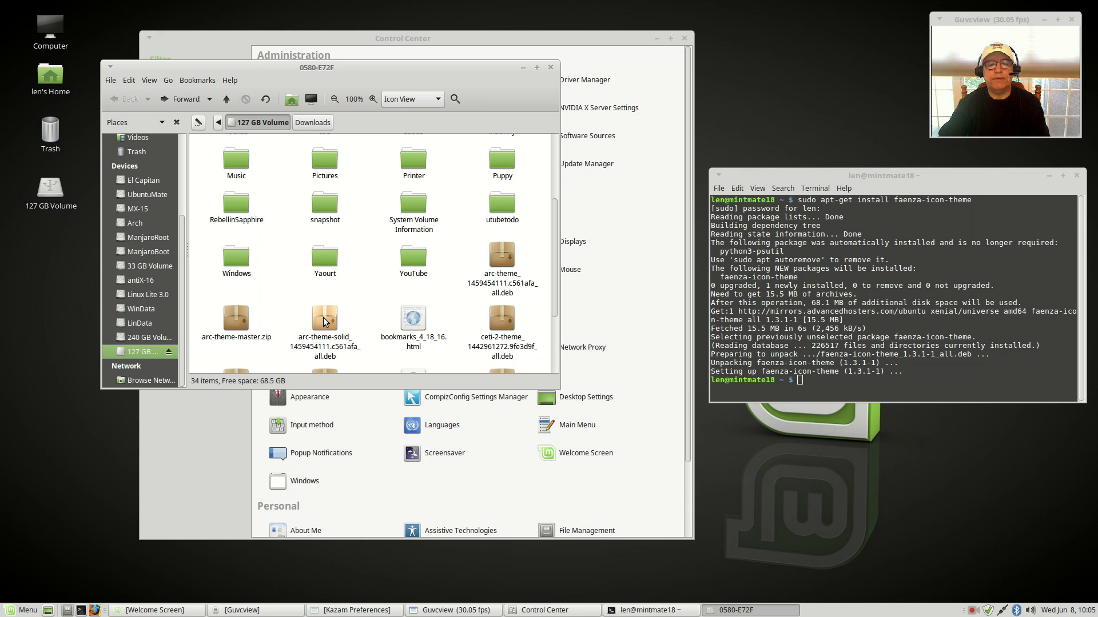
Step: Install arc-theme-solid_1459454111.c561afa_all.deb through GDebi with the admin password, then close the installer
click(324, 322)
right_click(324, 322)
click(350, 322)
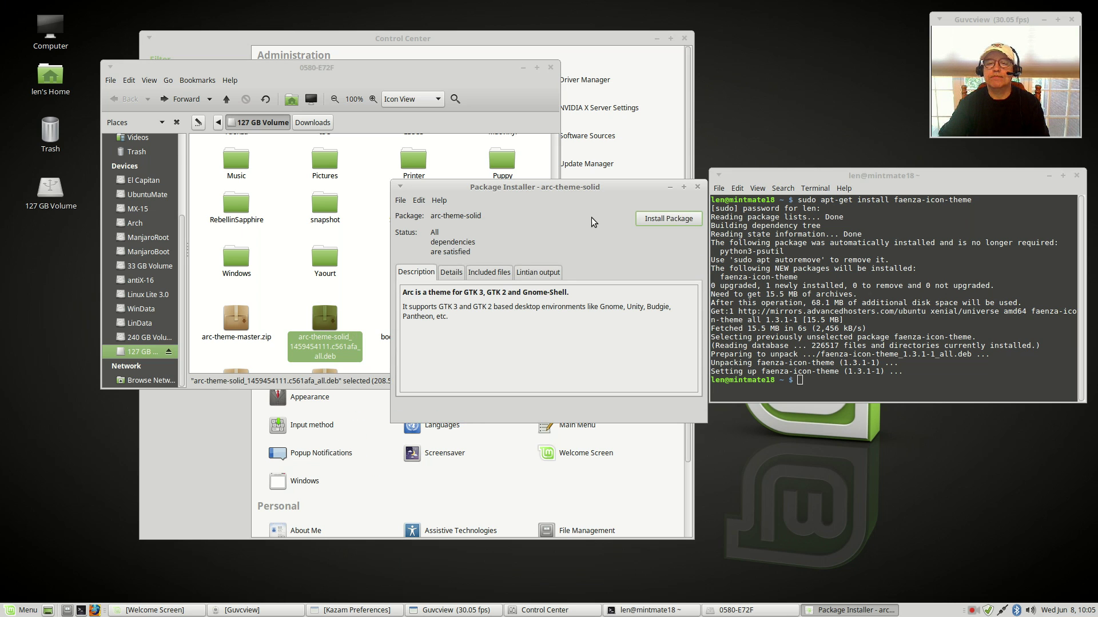
click(659, 222)
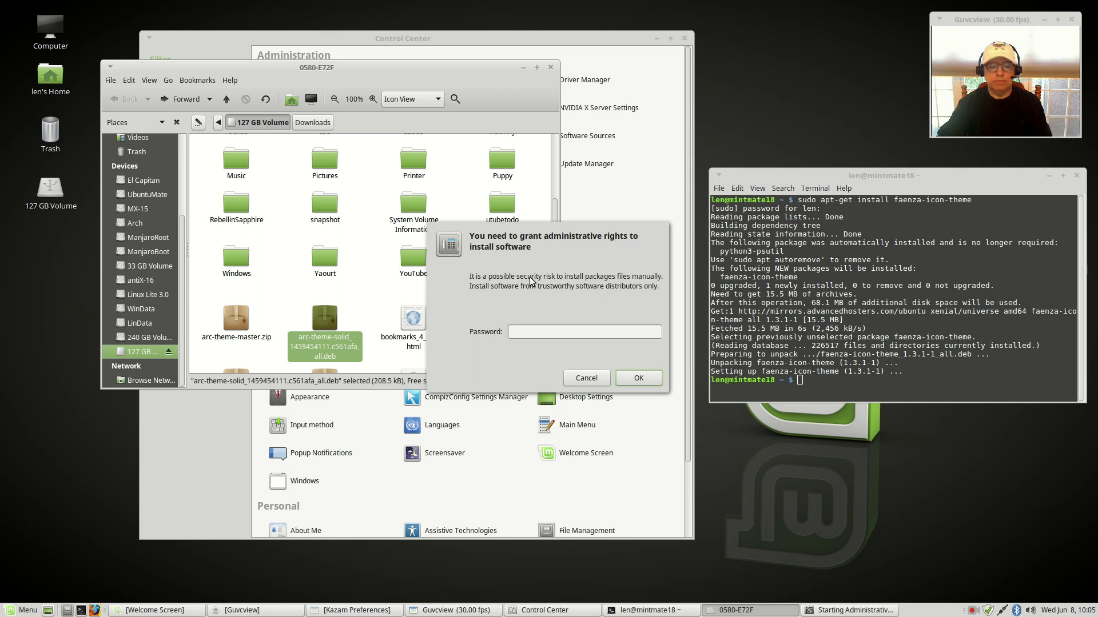
text(l)
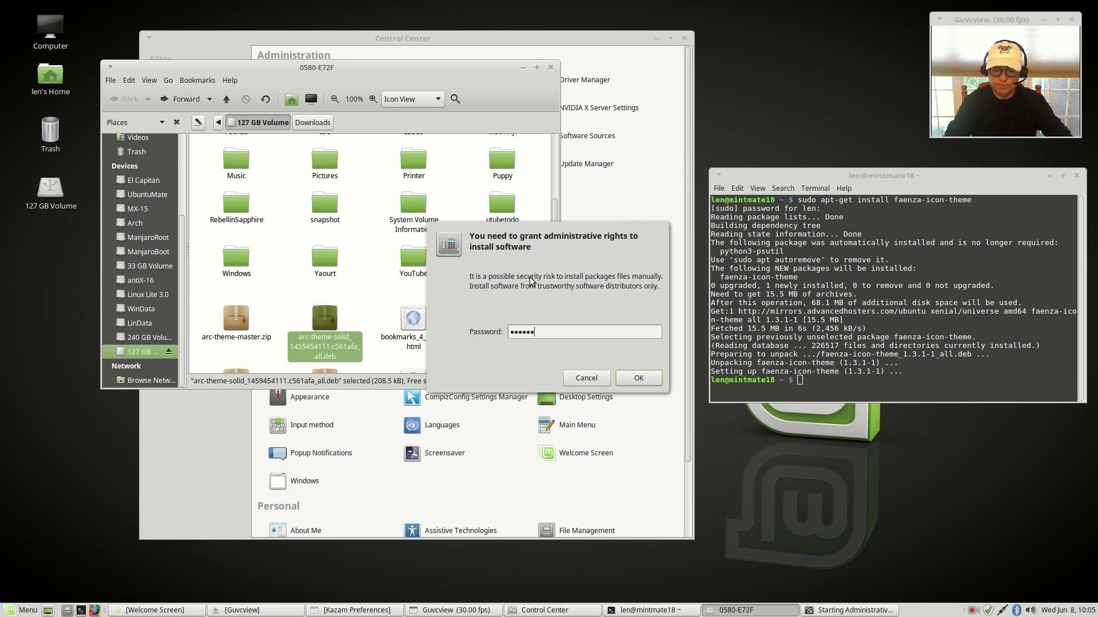
key(Return)
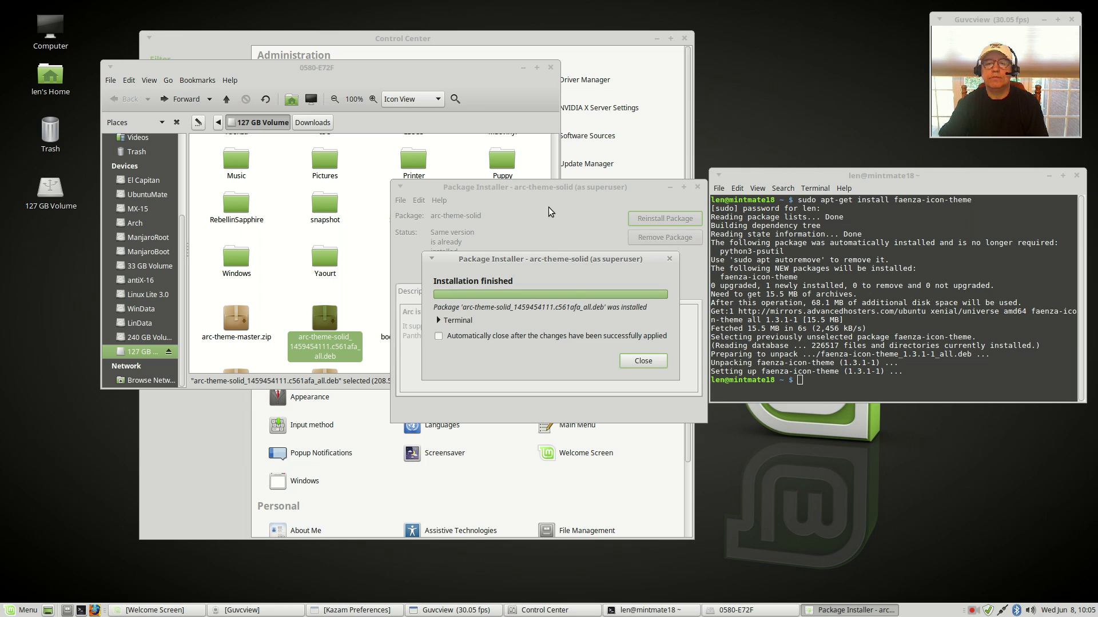
click(643, 361)
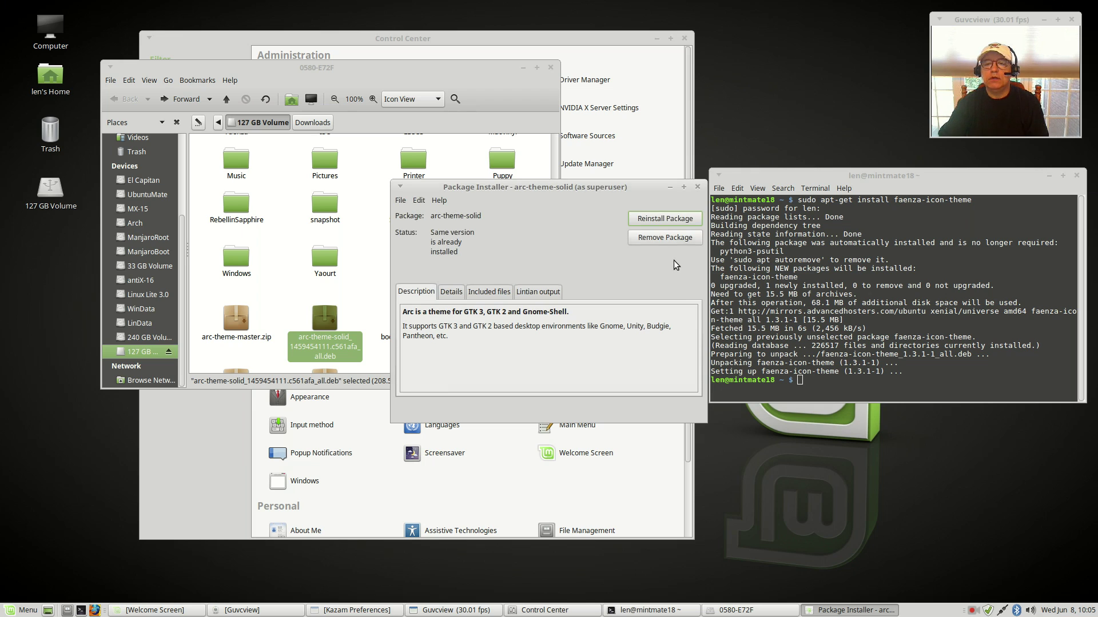
click(697, 188)
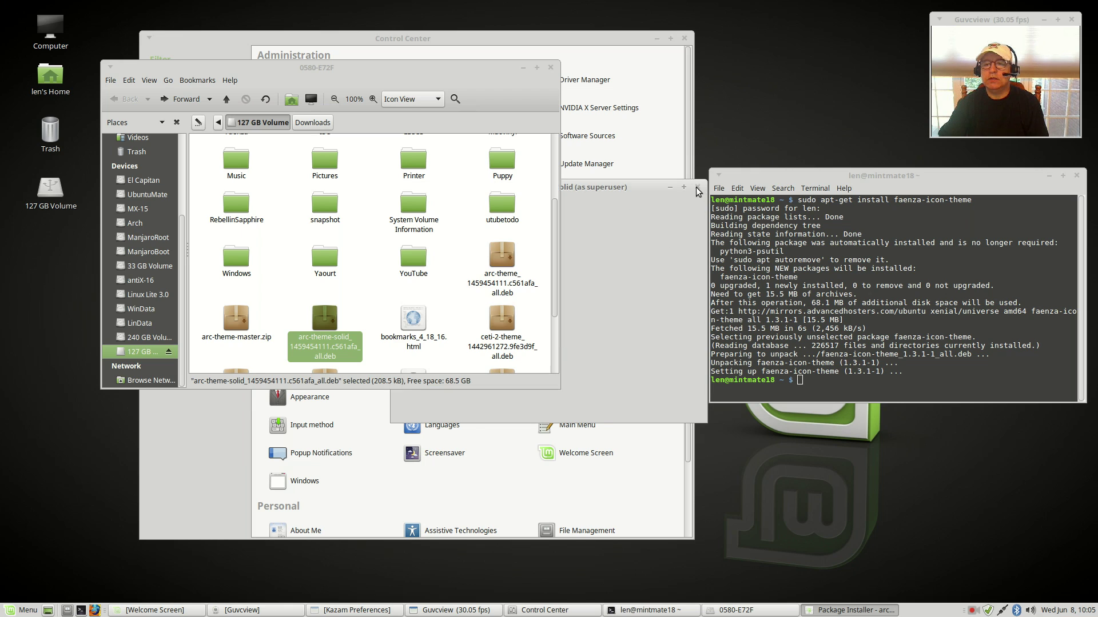
Step: Close the terminal, the Caja window and the Control Center
click(1077, 175)
click(447, 291)
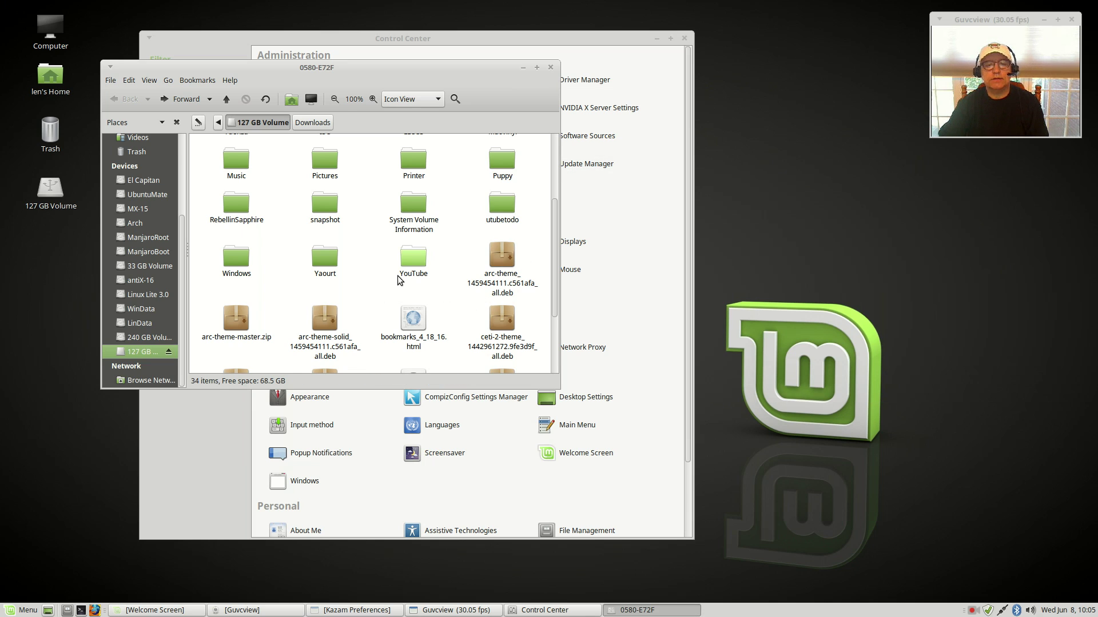
scroll(370, 296, down, 2)
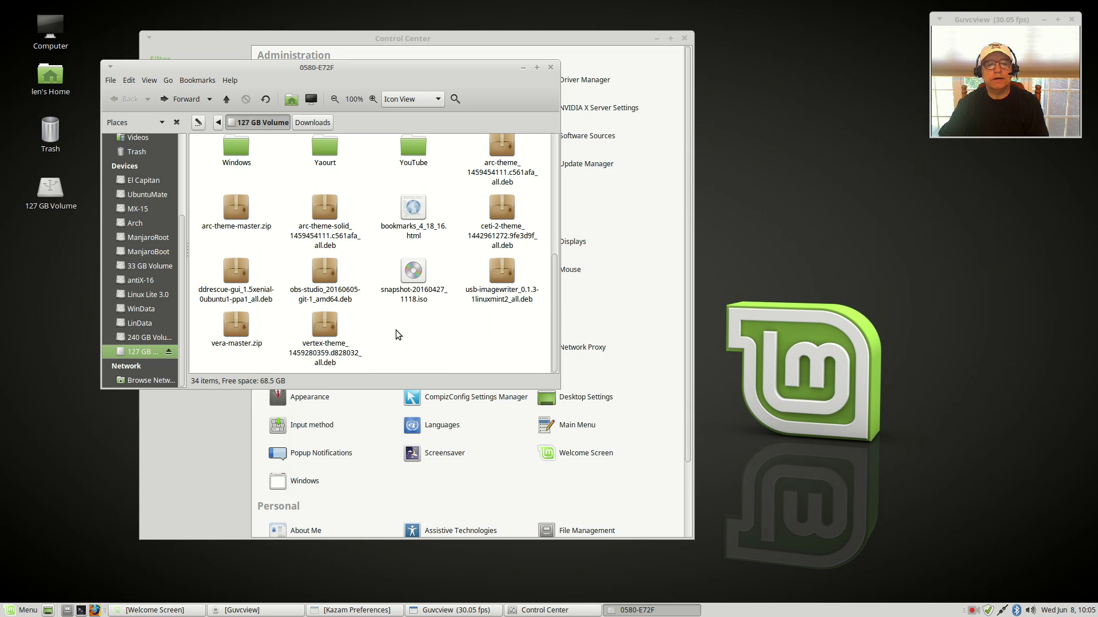
scroll(392, 314, up, 3)
scroll(393, 314, up, 2)
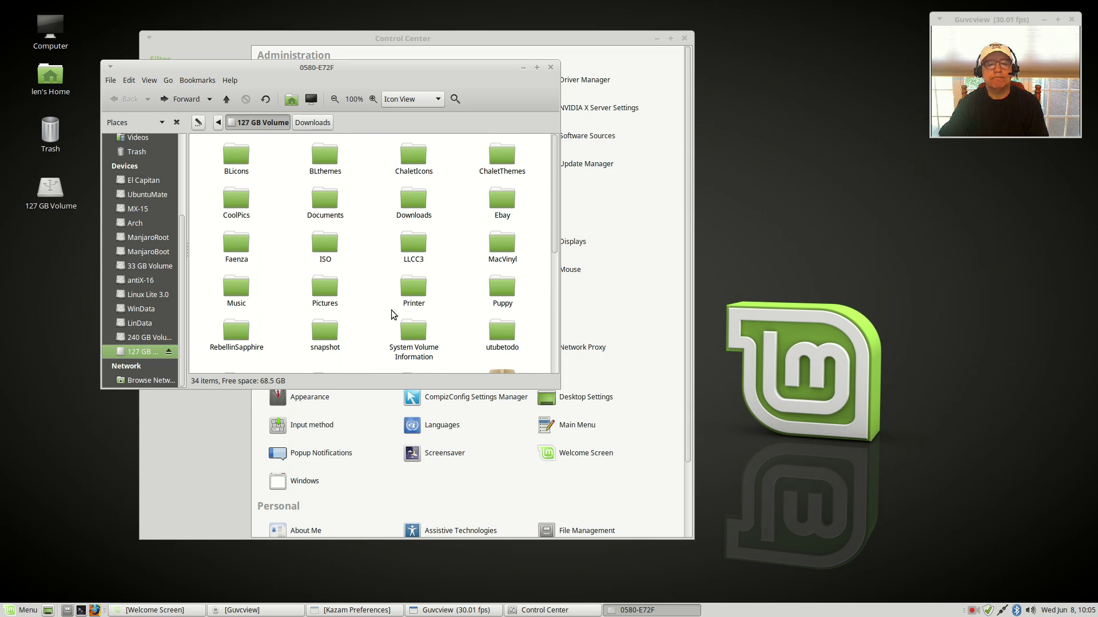
click(550, 68)
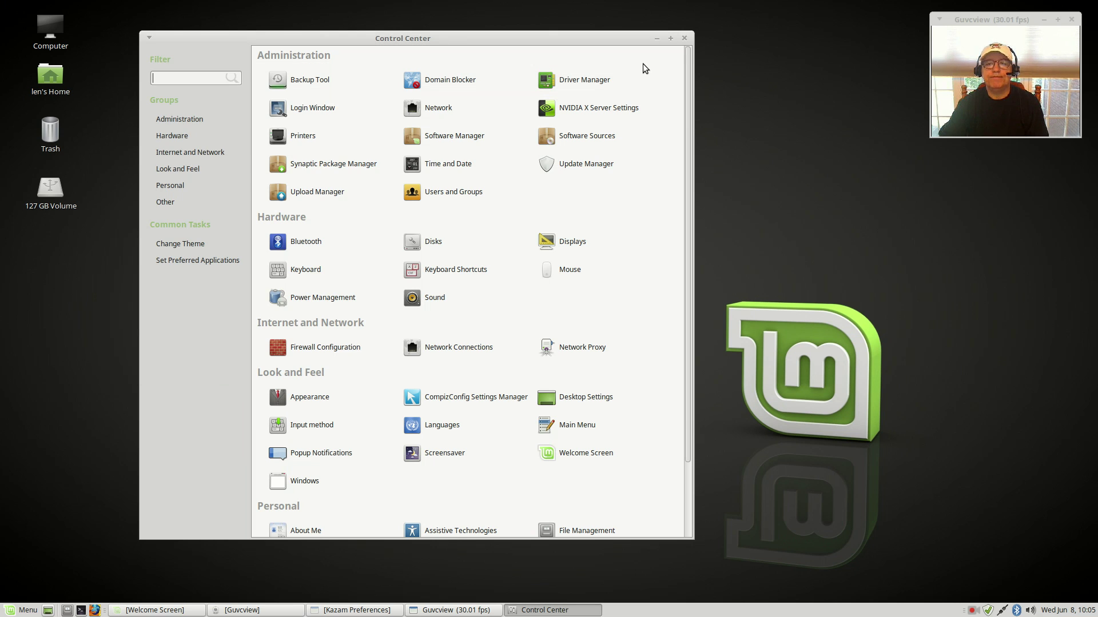
click(684, 38)
click(398, 235)
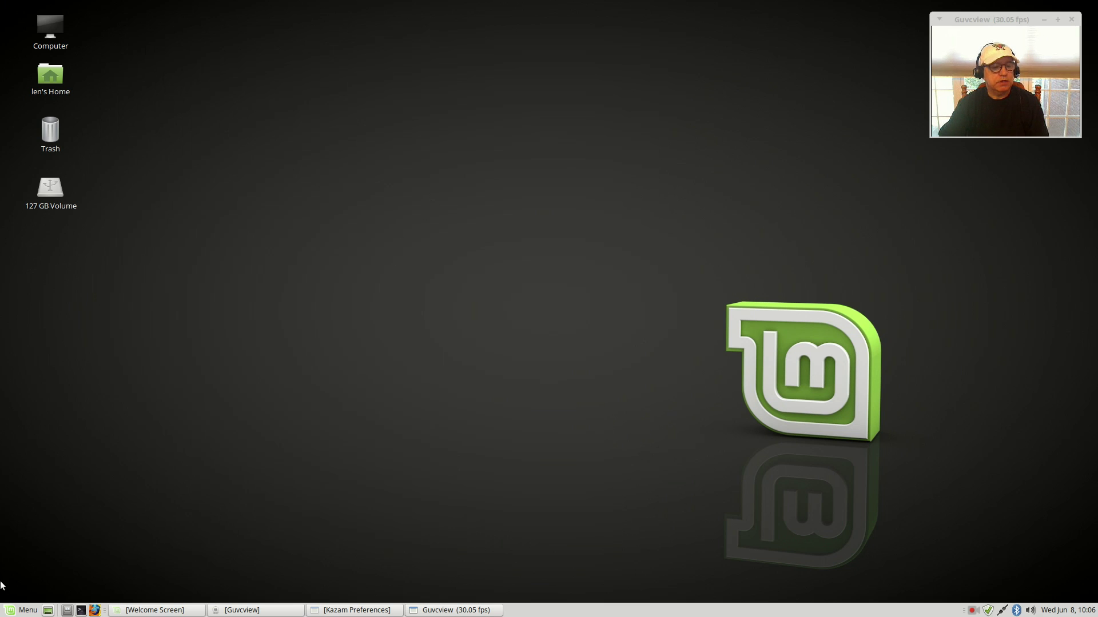
Step: Reopen Control Center's Appearance Preferences from the menu and apply the Arc-Dark theme
click(17, 610)
click(29, 518)
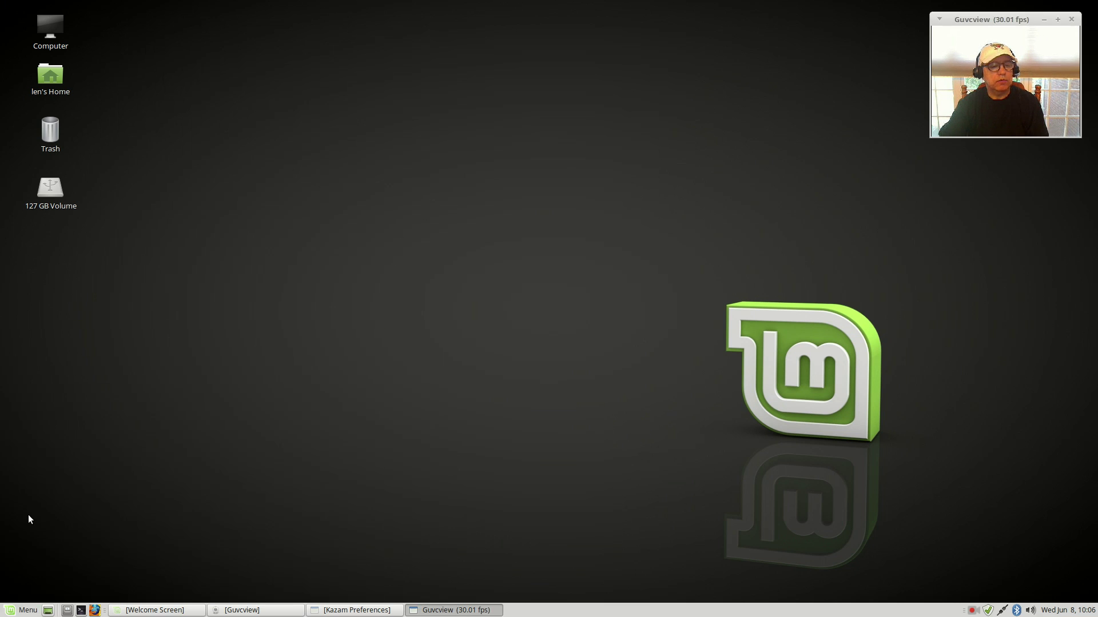
click(427, 432)
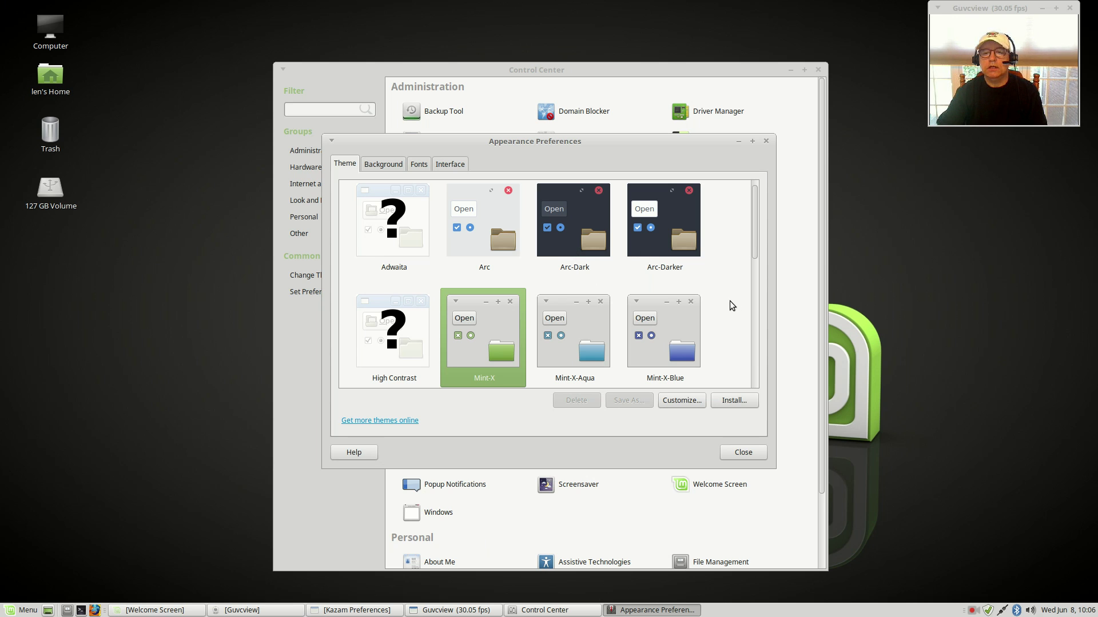
click(561, 262)
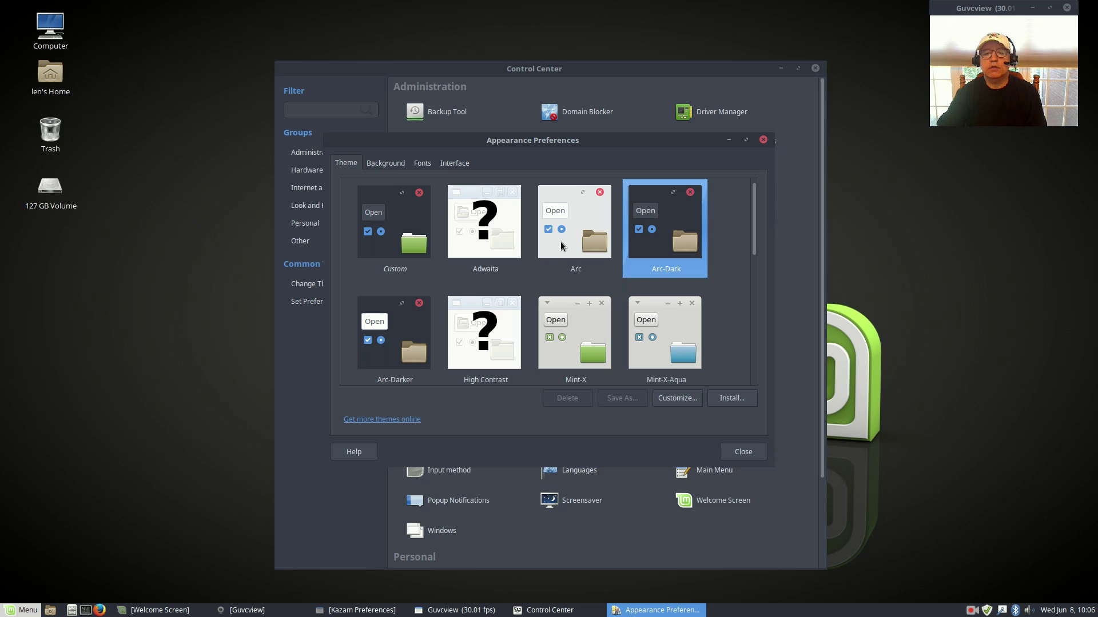
click(24, 611)
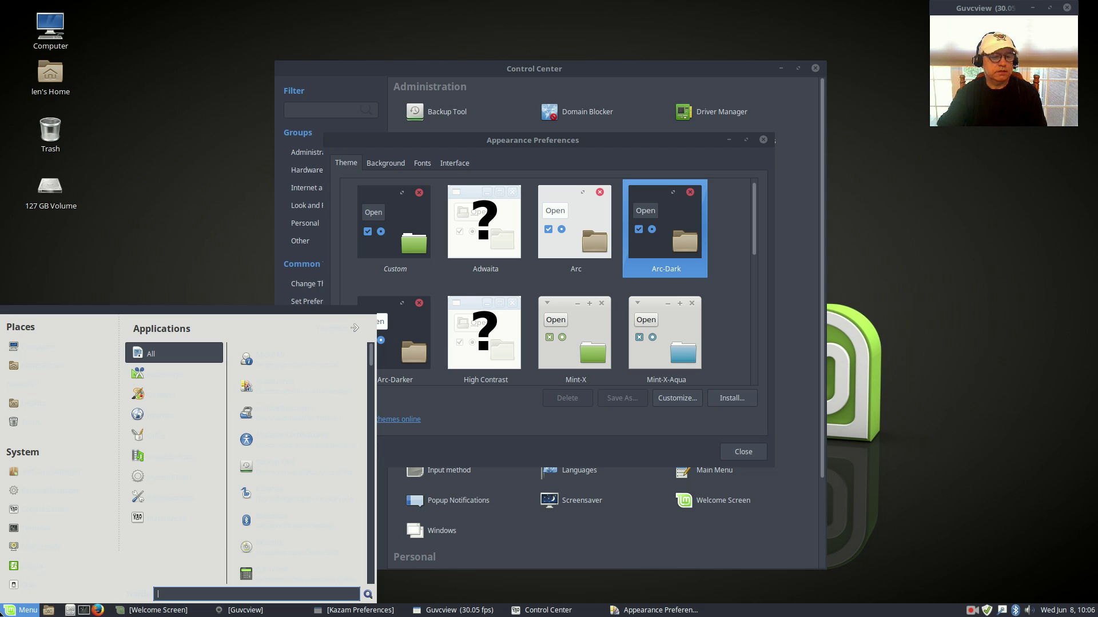
click(146, 219)
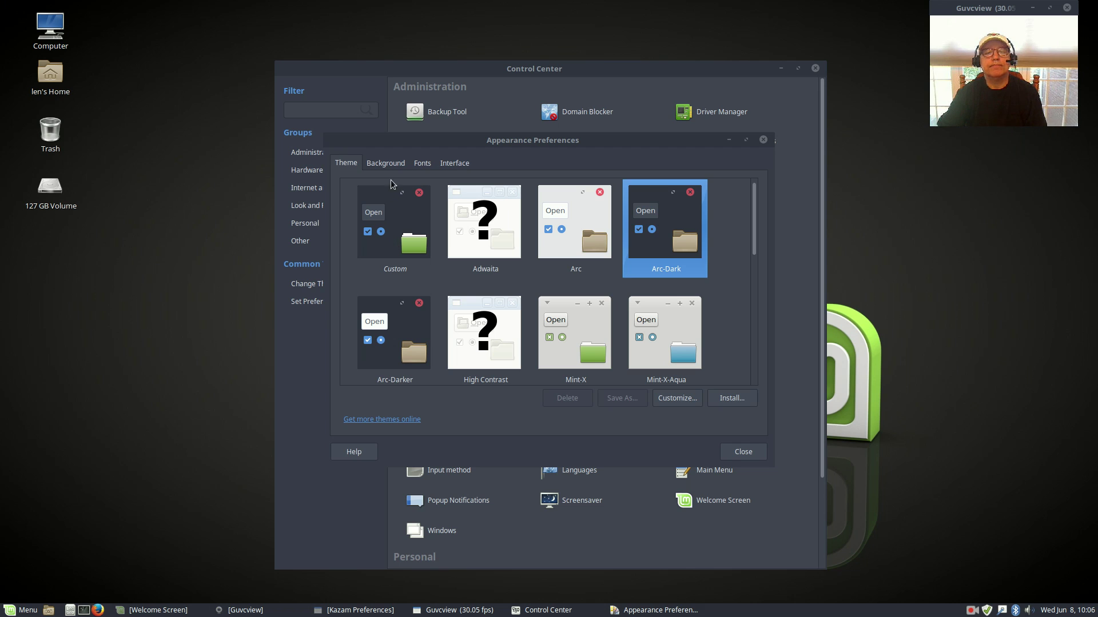
Step: Choose Faenza-Darkest as the icon theme in Customize Theme, then close Customize Theme and Appearance Preferences
click(677, 398)
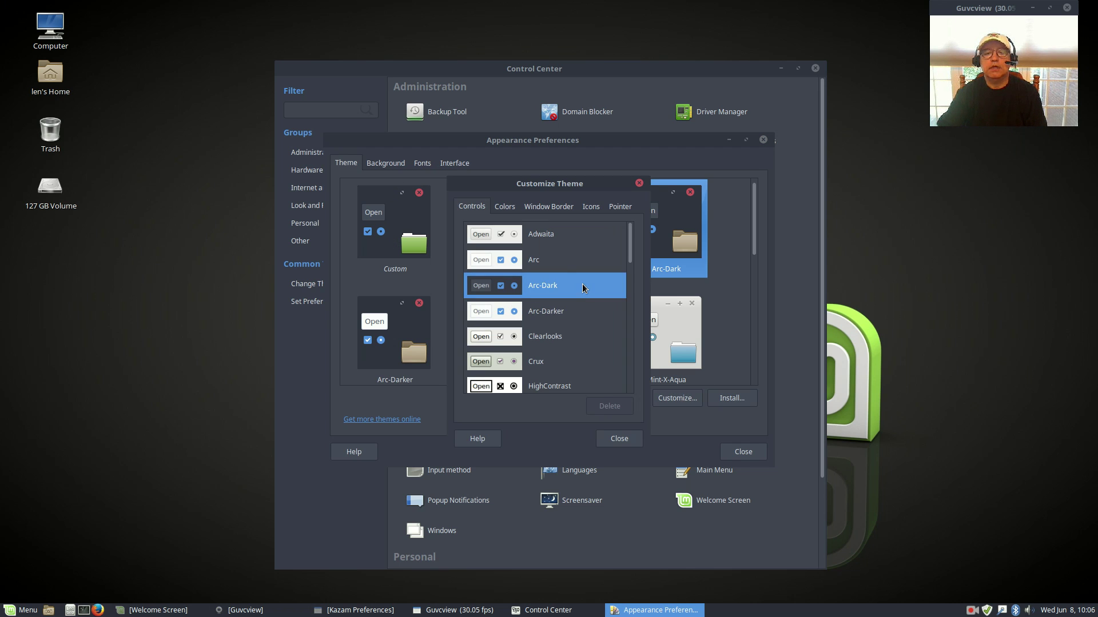
click(513, 207)
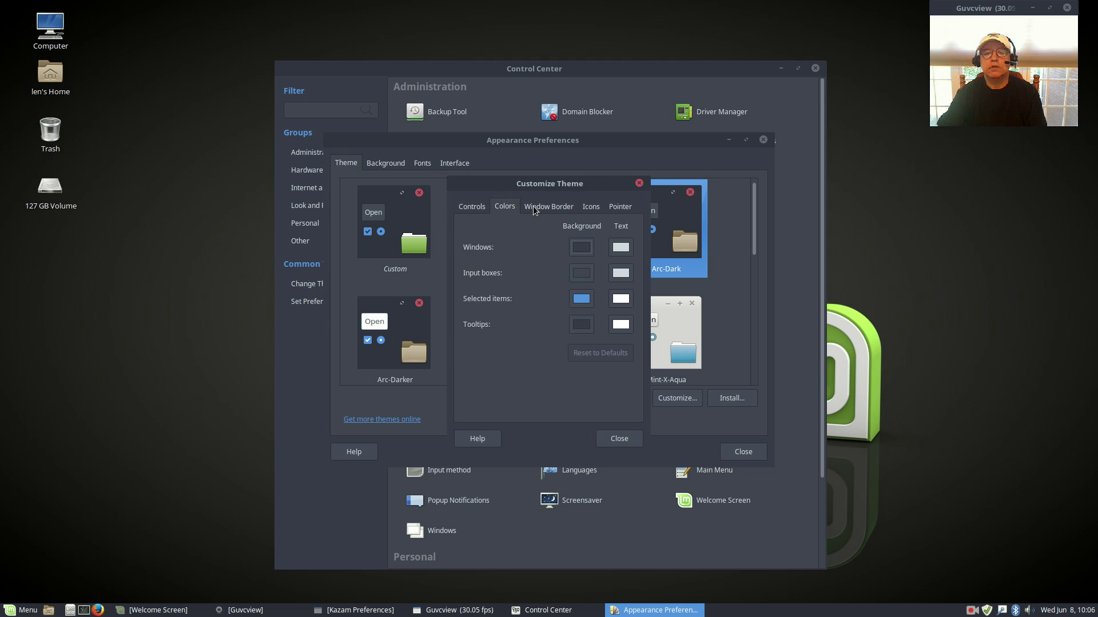
click(537, 209)
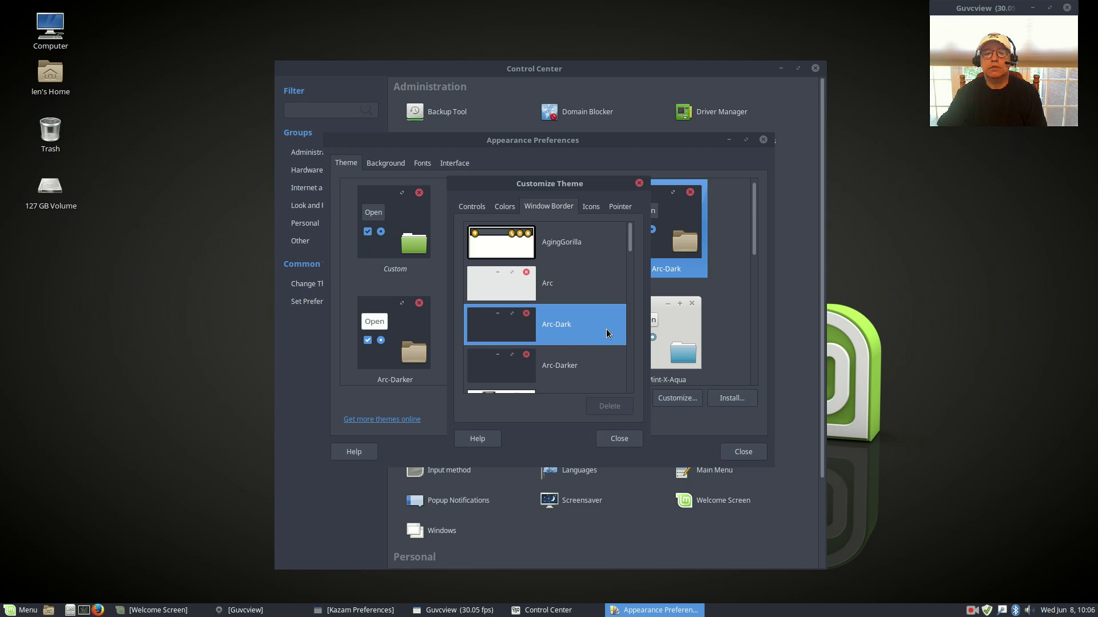
click(592, 209)
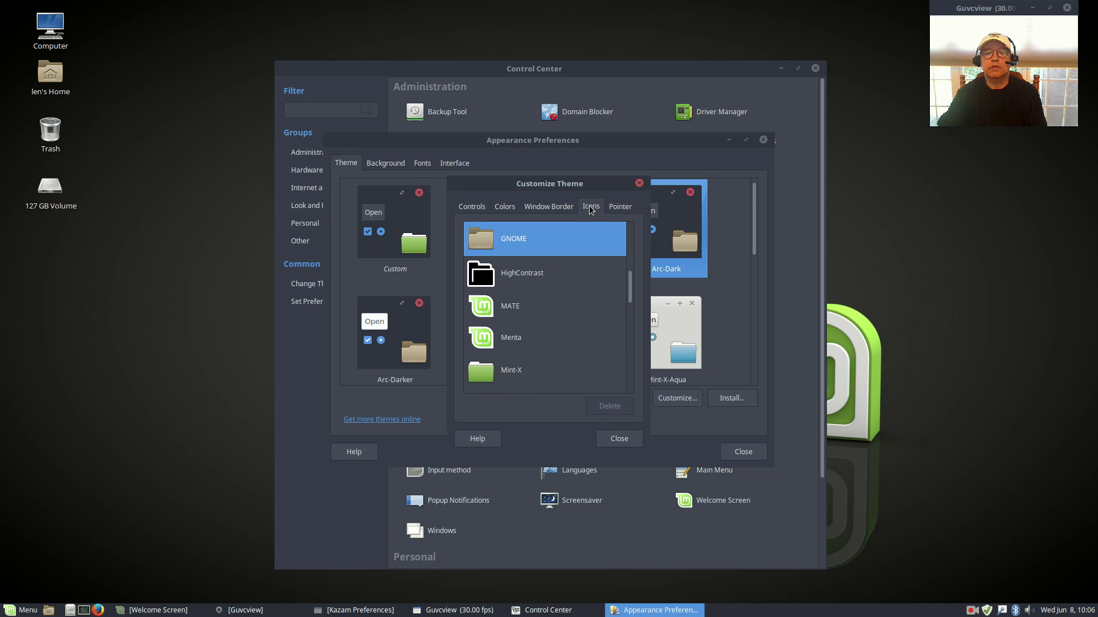
scroll(567, 293, down, 8)
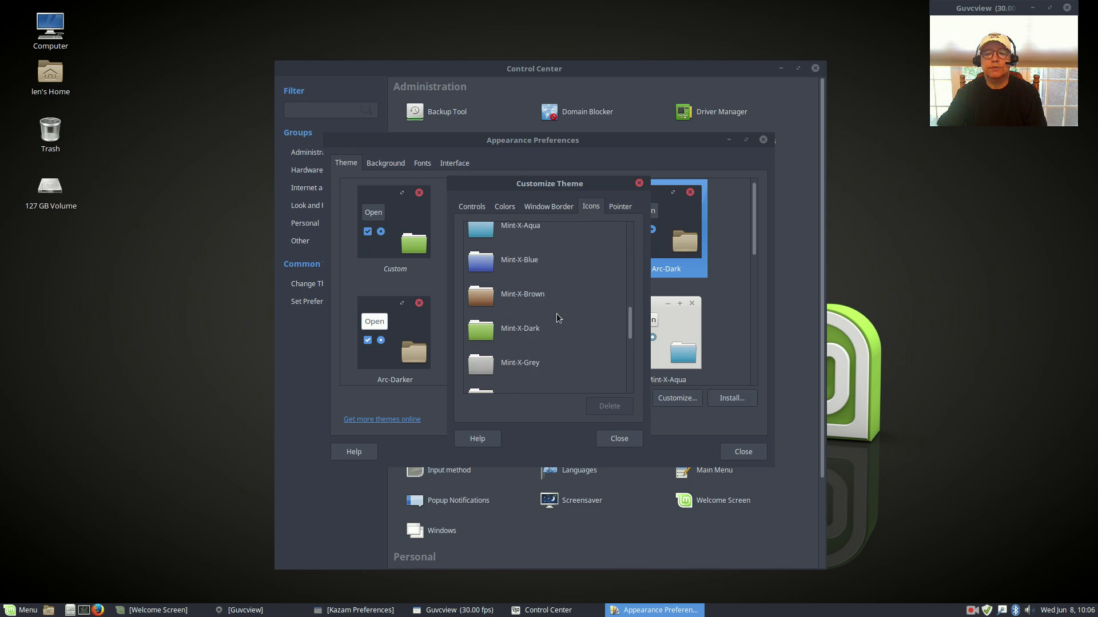
scroll(556, 317, up, 8)
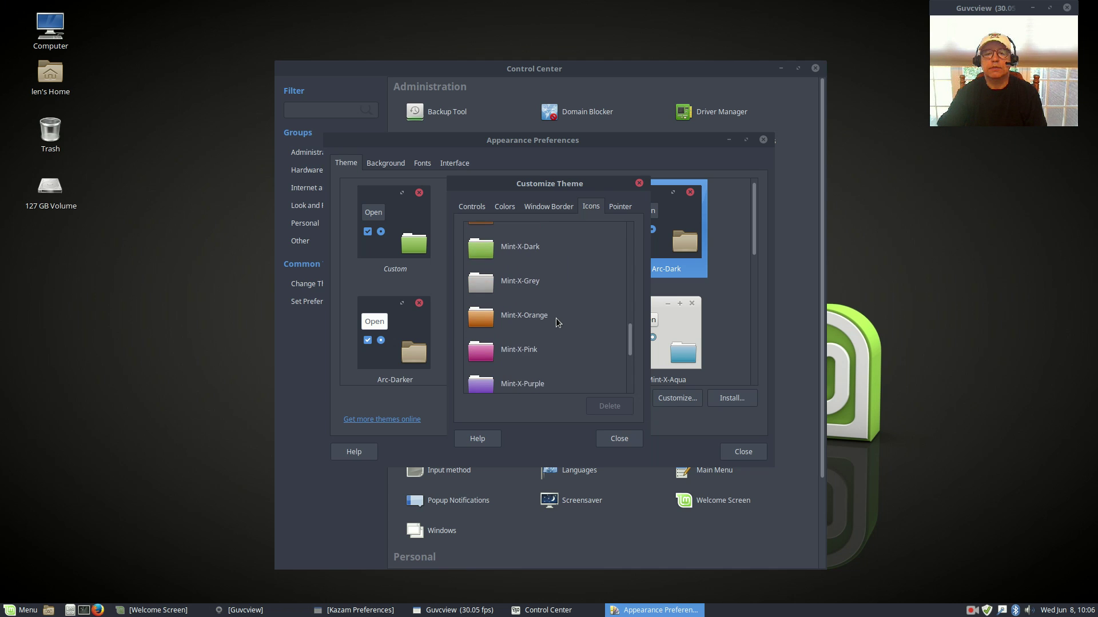
scroll(556, 317, up, 4)
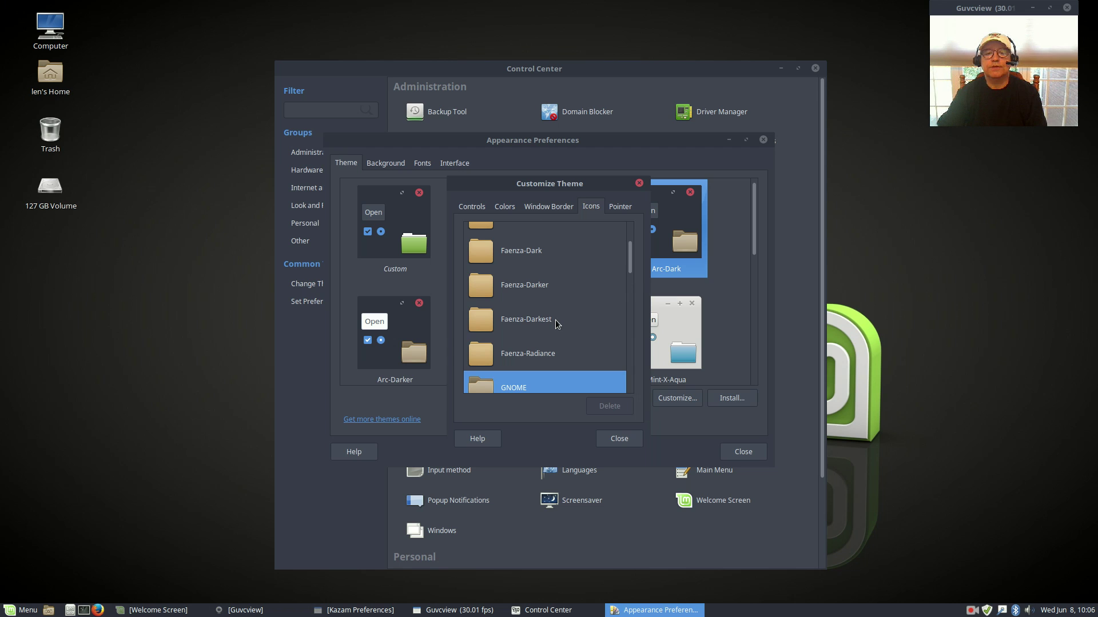
click(533, 320)
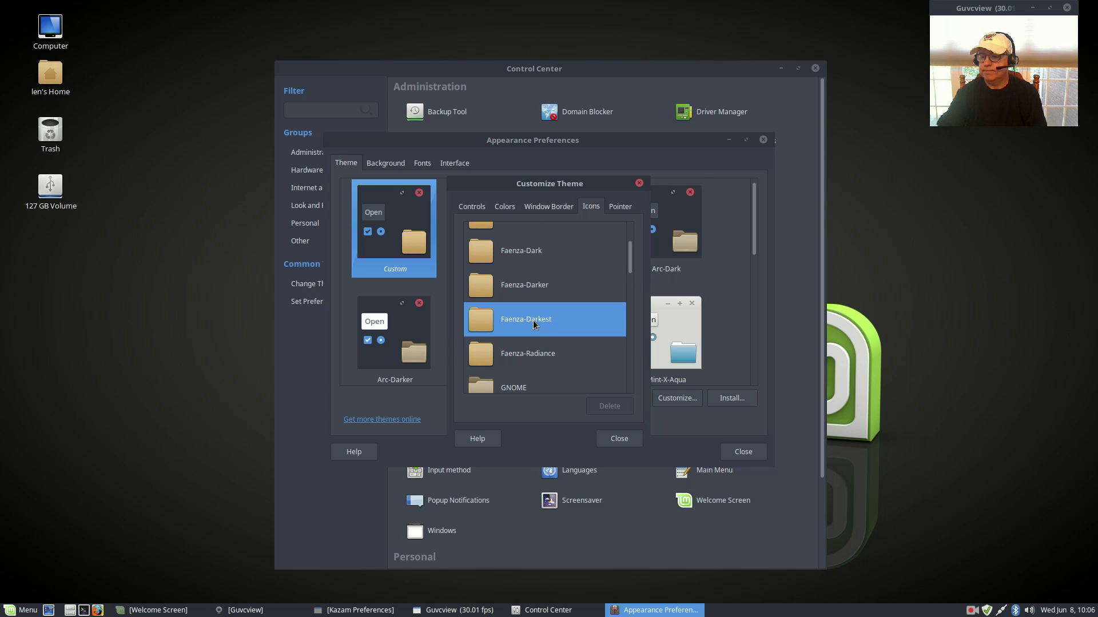
click(623, 207)
click(611, 442)
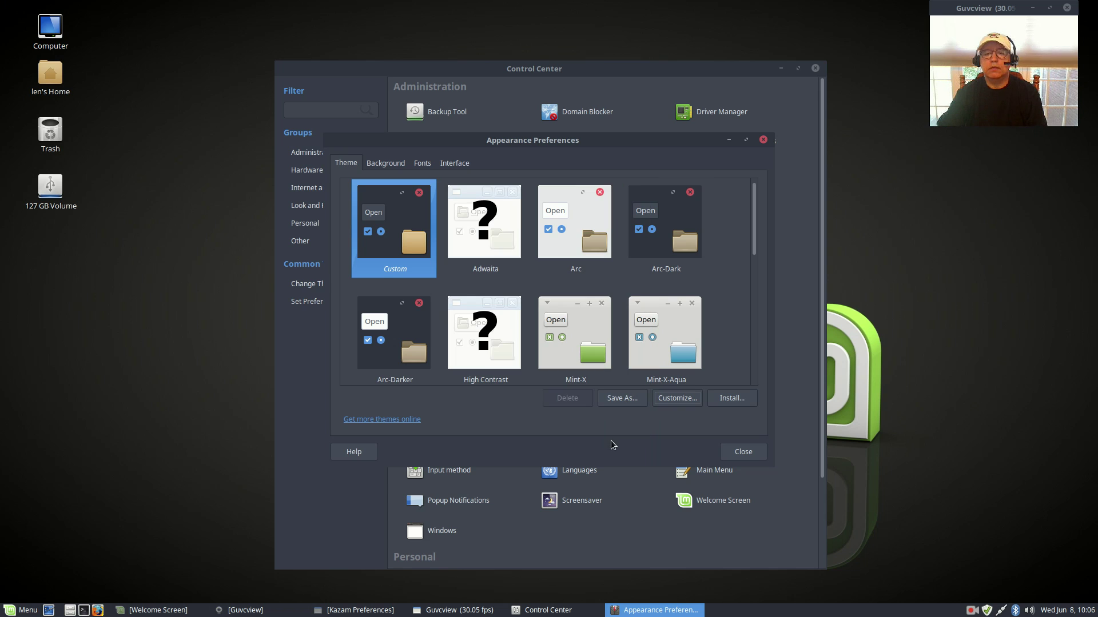
click(744, 455)
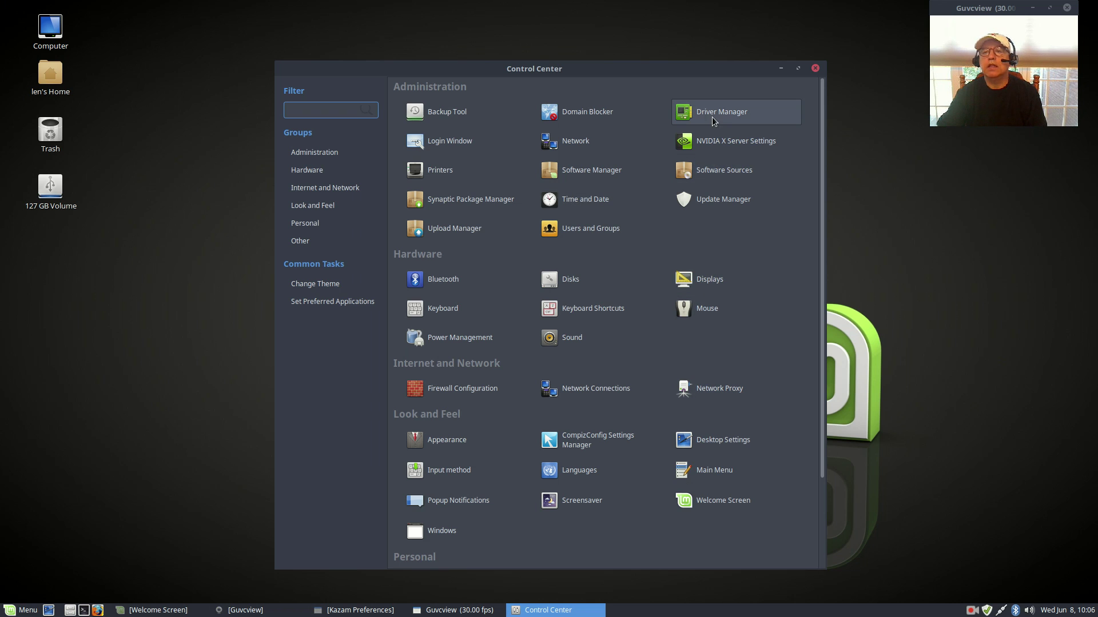
Step: Close the Control Center, drag the Welcome Screen up-left, and relaunch Control Center from the menu
click(814, 68)
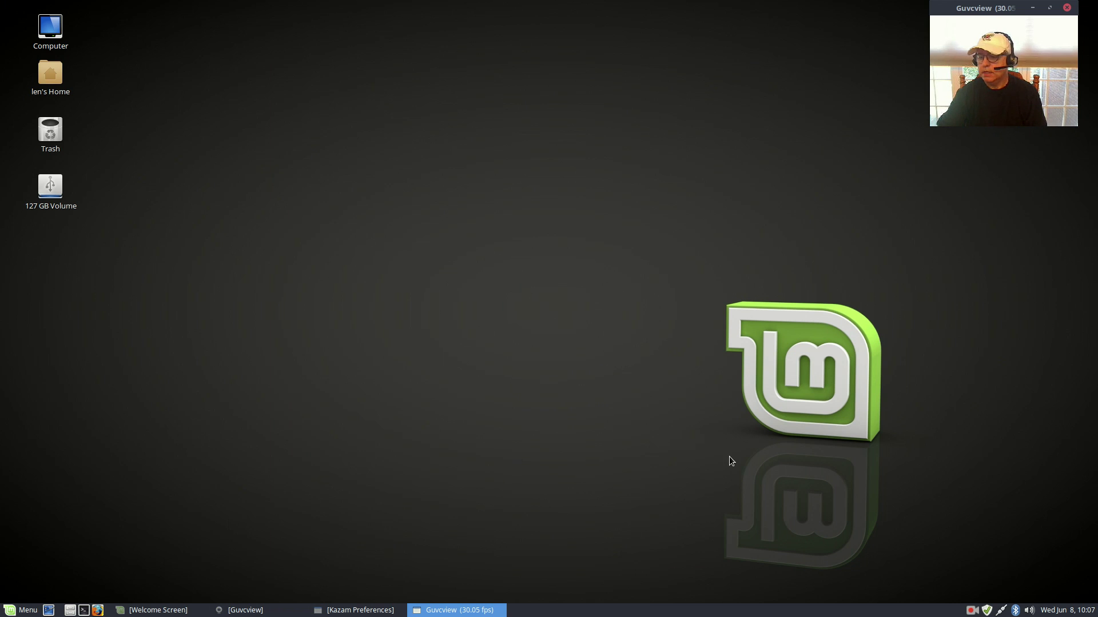
click(972, 611)
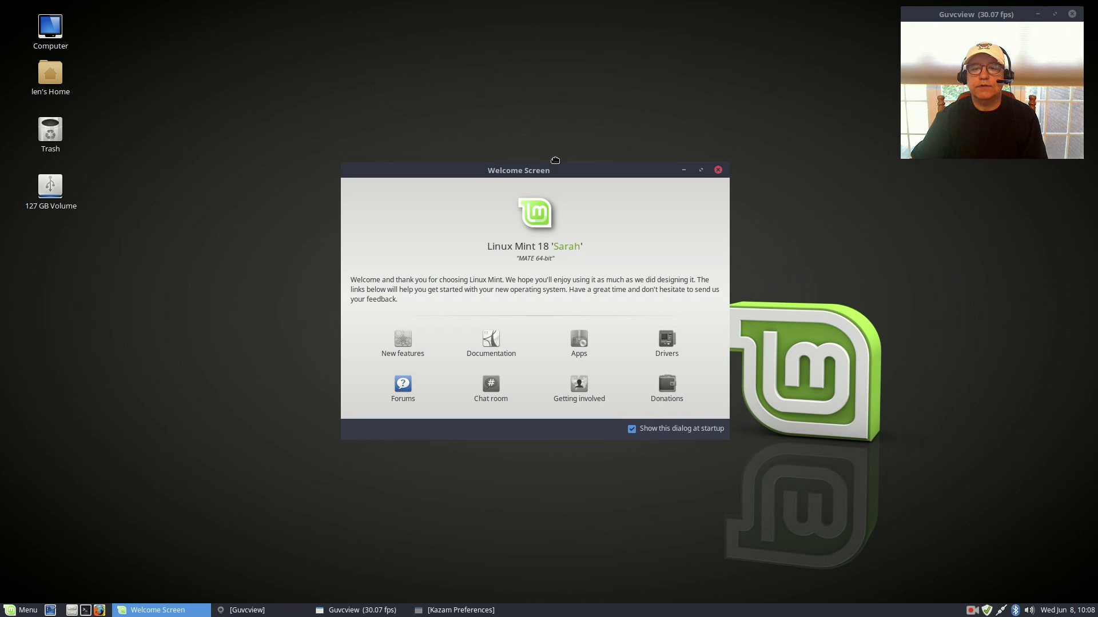
drag(546, 155, 453, 97)
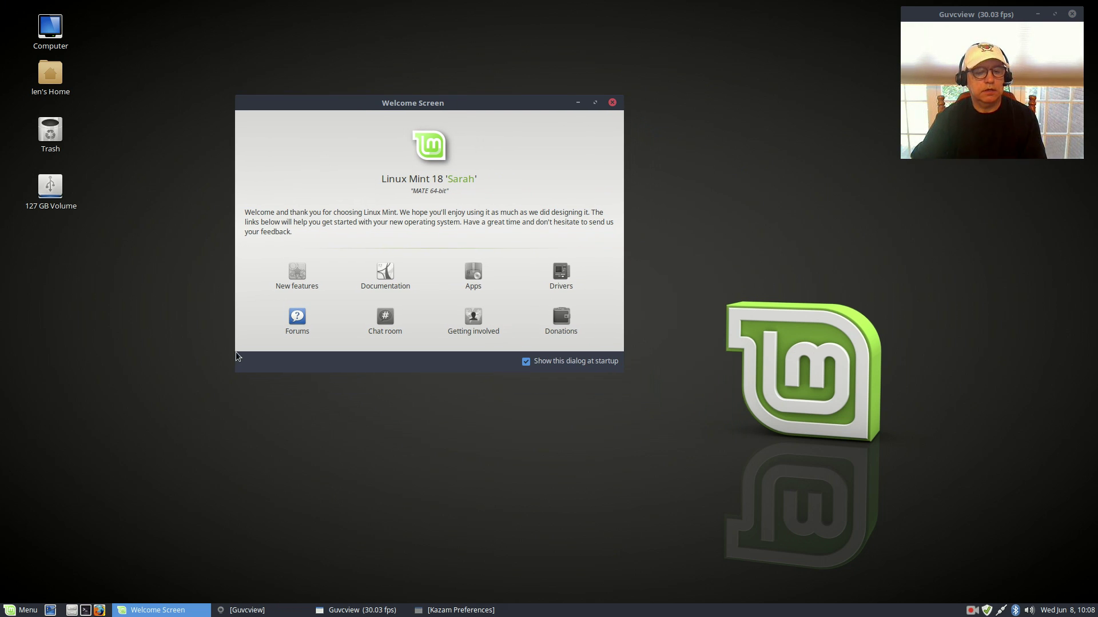
click(15, 610)
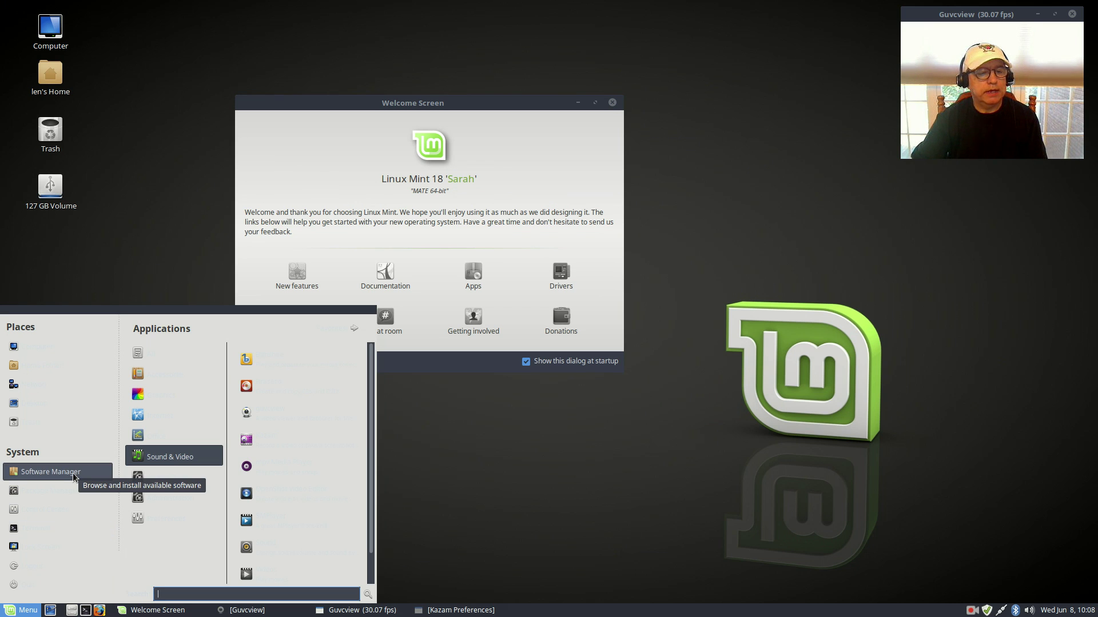
click(47, 516)
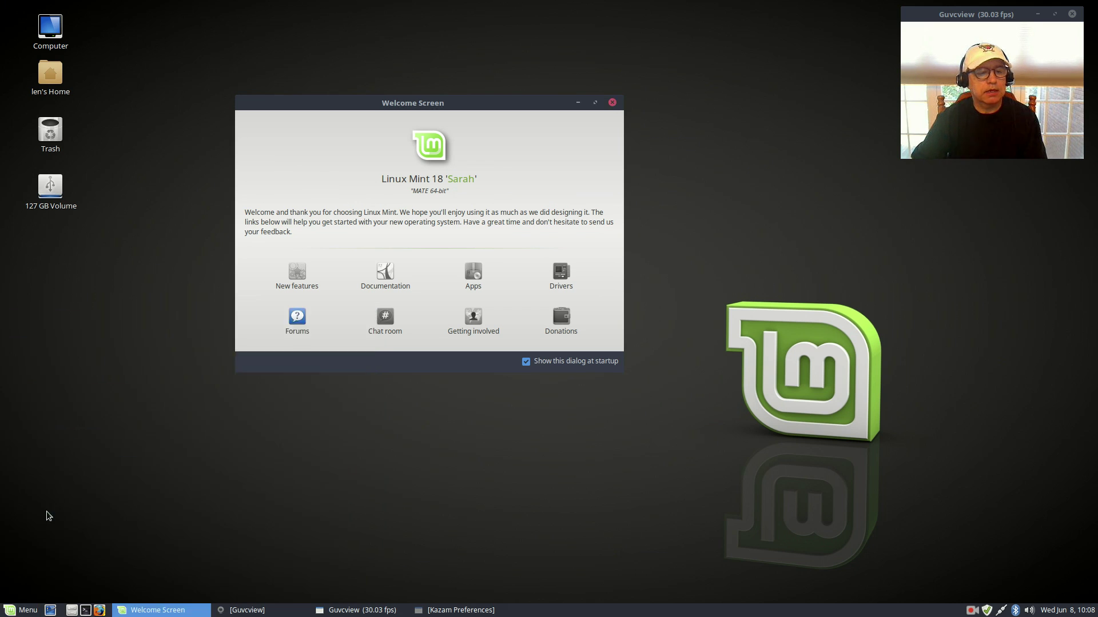
Step: Apply the Mint-X-Aqua theme in Appearance Preferences
click(430, 441)
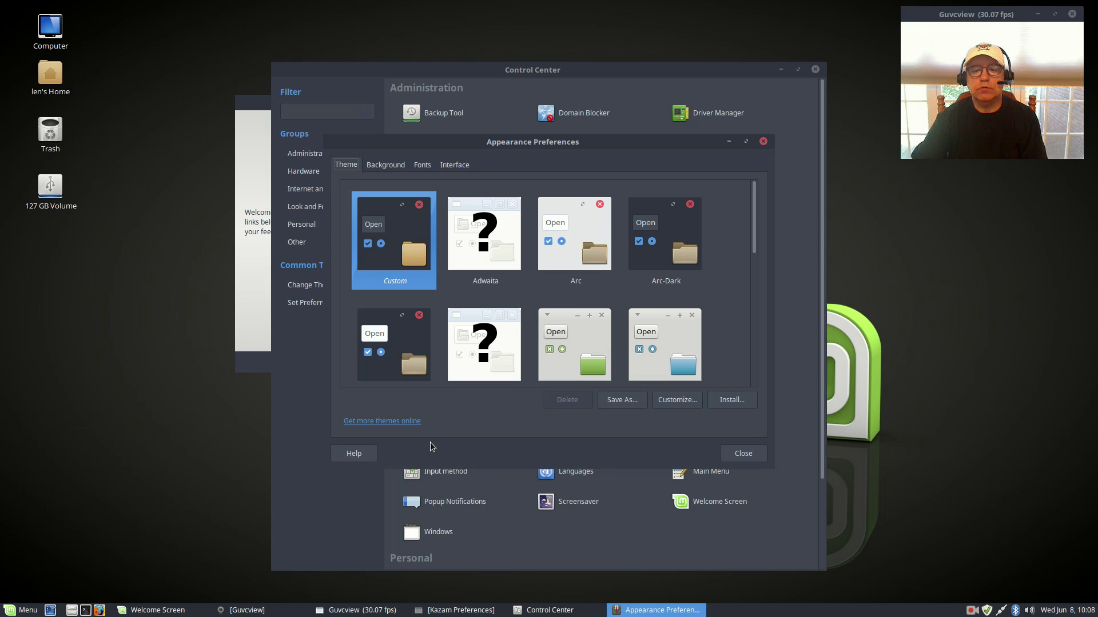
scroll(589, 286, down, 3)
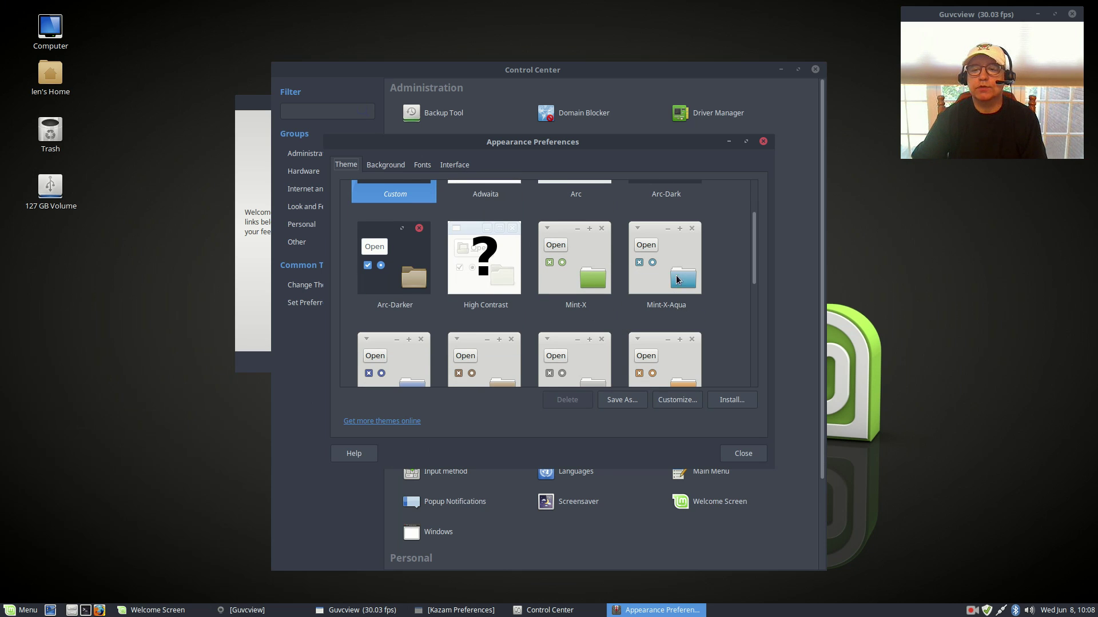
click(677, 276)
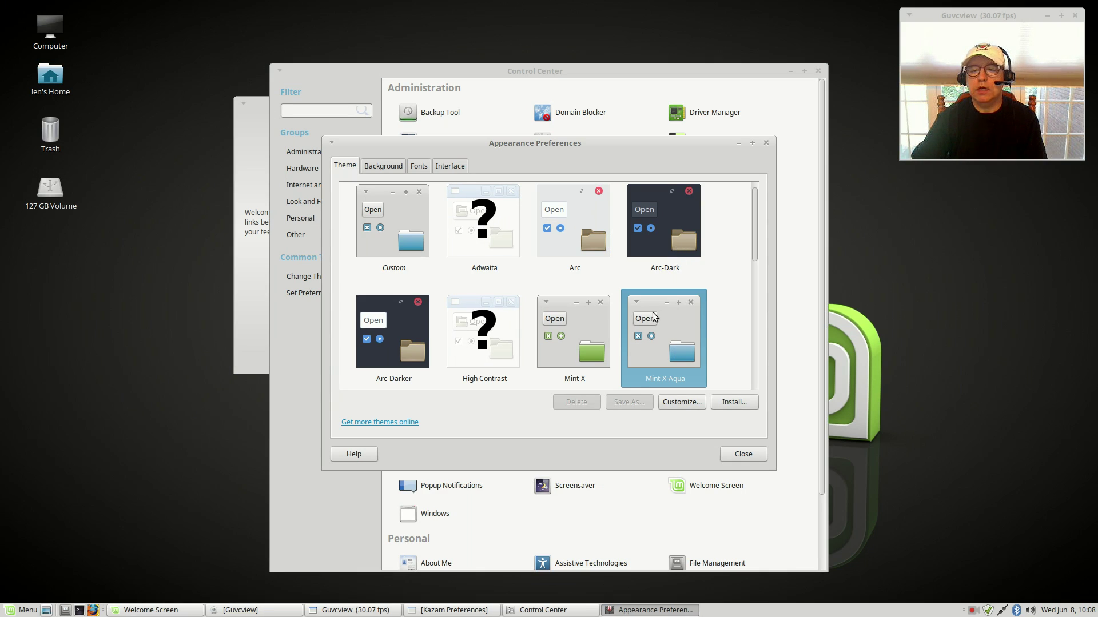
Step: Review Mint-X-Aqua's colours, window borders, icons and pointer options, then close both dialogs
click(681, 403)
click(504, 208)
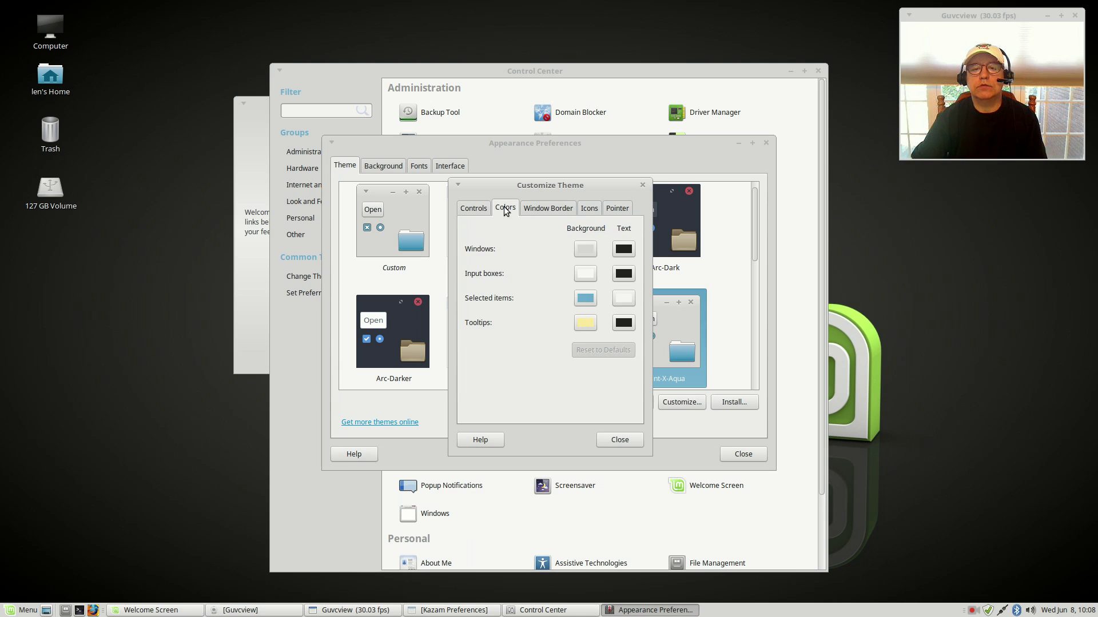
click(547, 206)
click(589, 210)
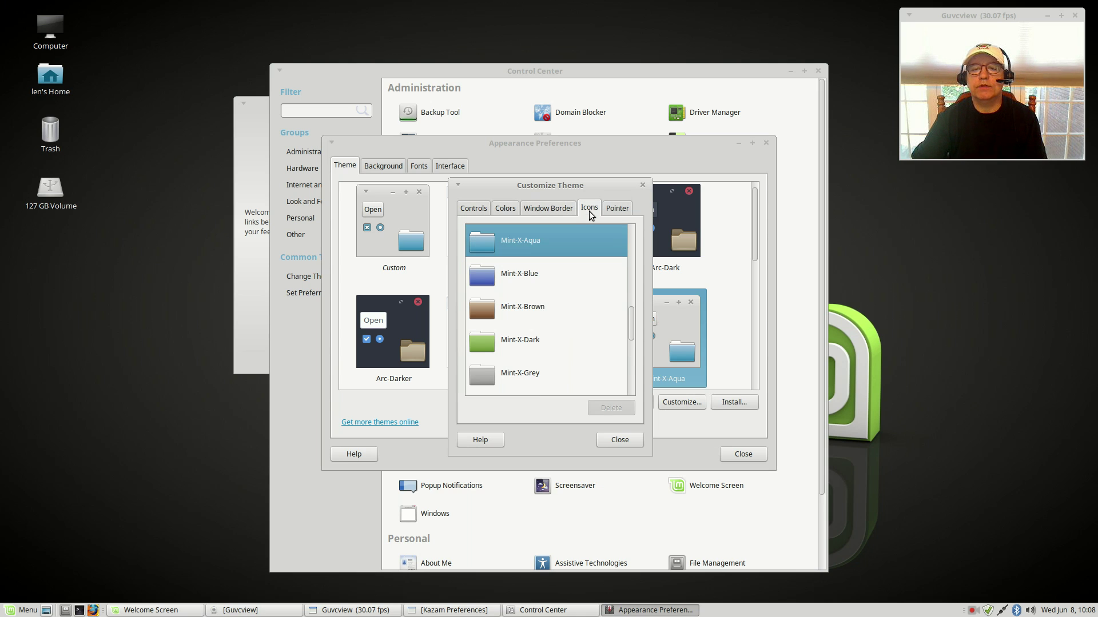
click(615, 211)
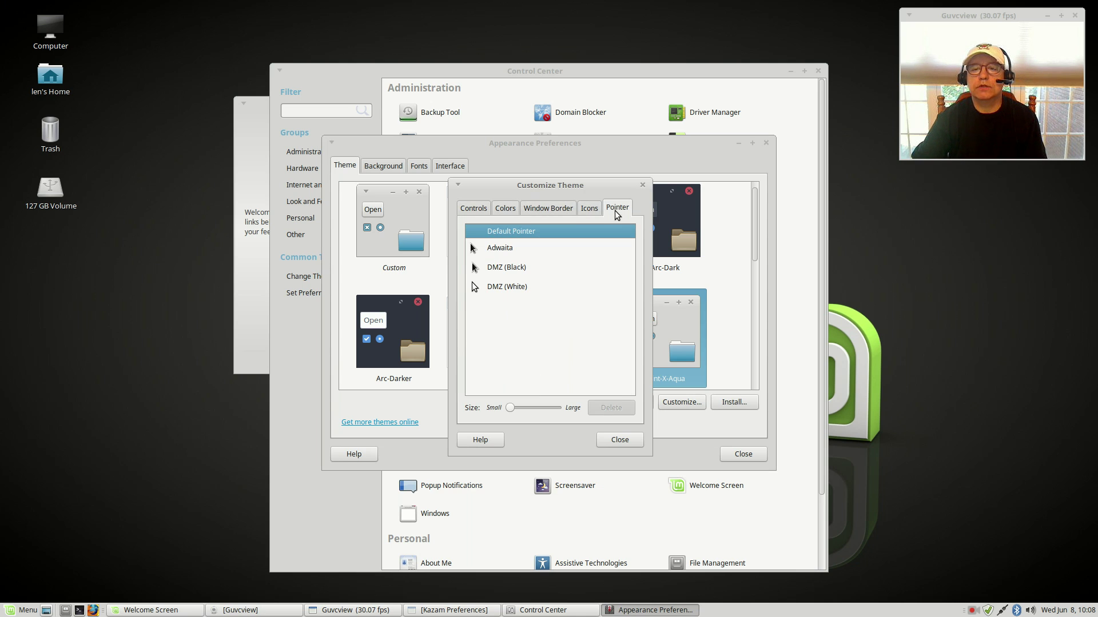
click(619, 439)
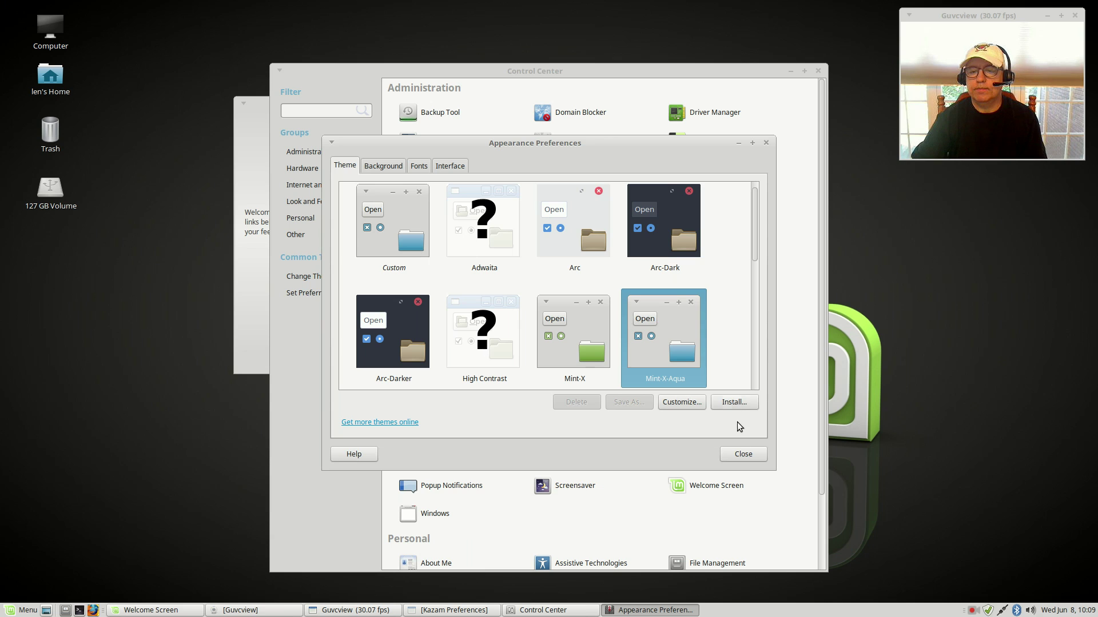
click(743, 454)
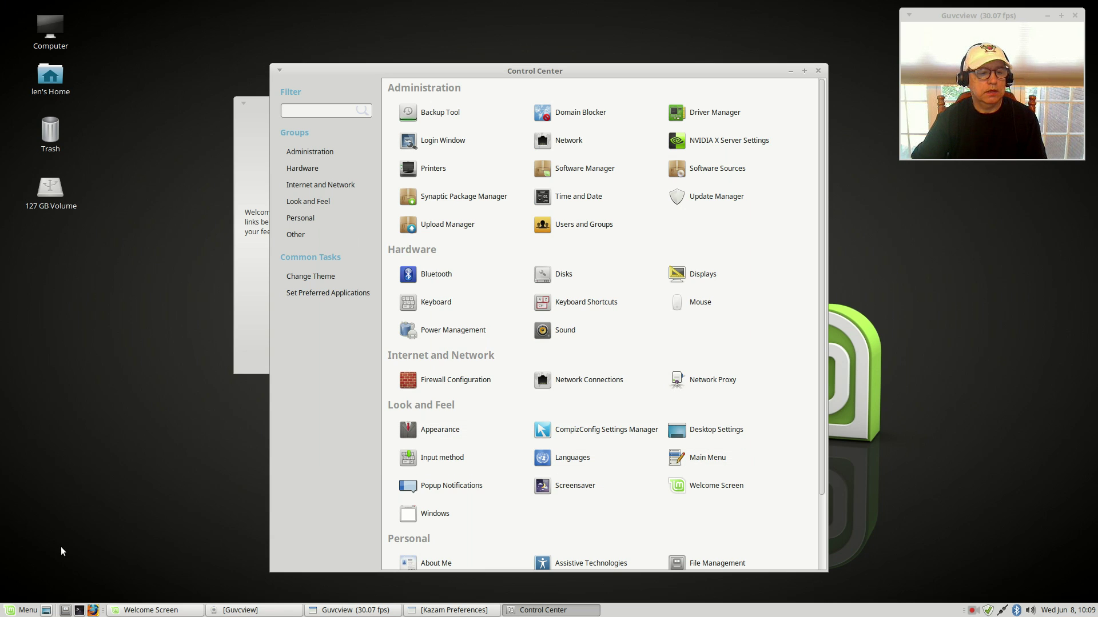
click(22, 611)
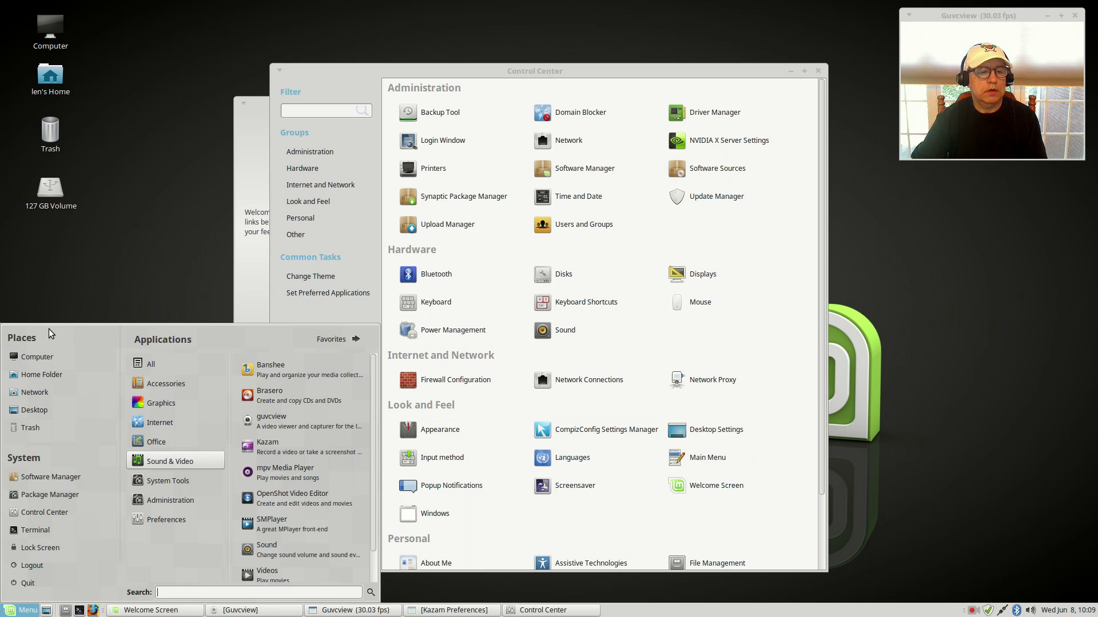
click(182, 287)
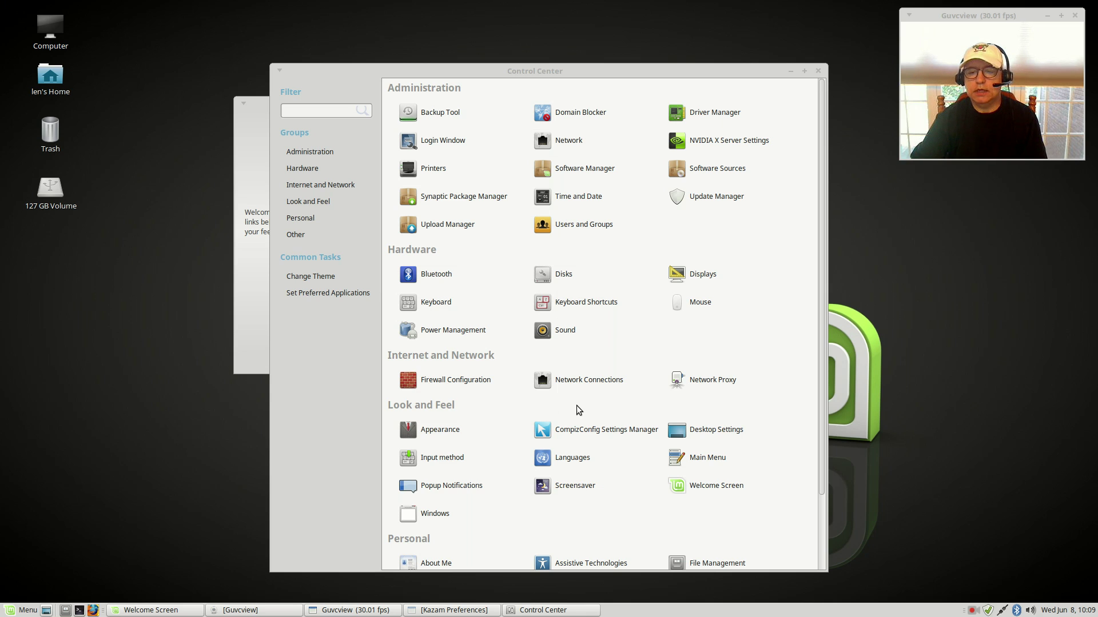
scroll(478, 497, down, 3)
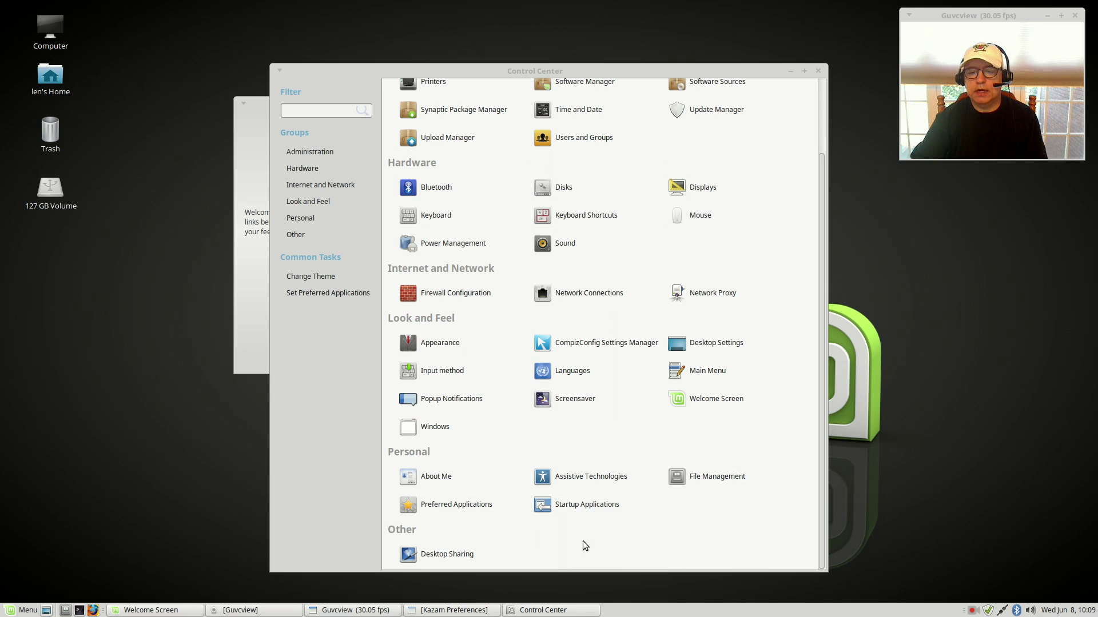